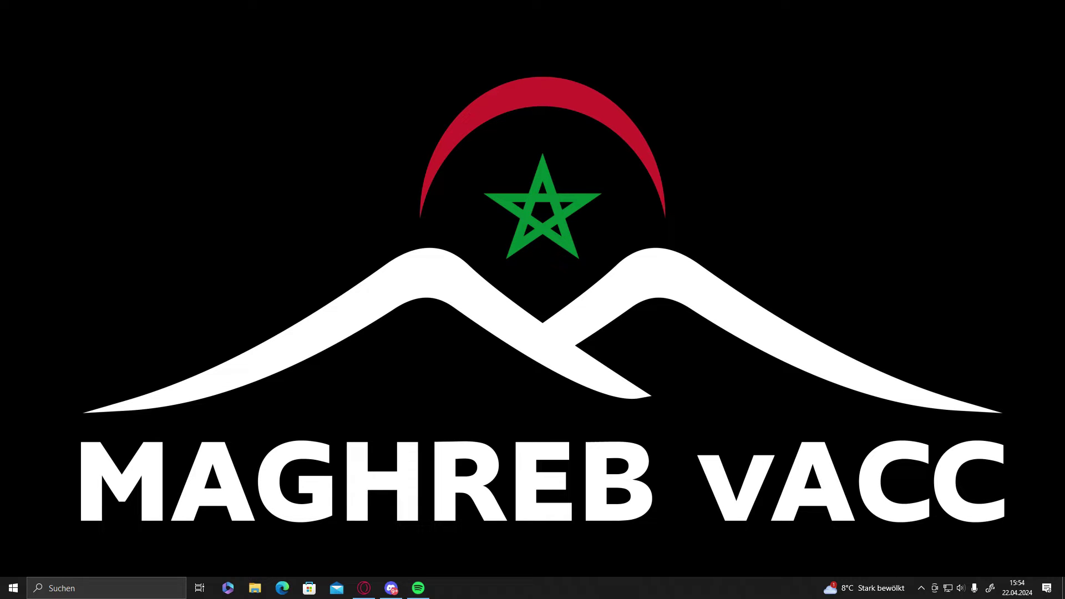
Show the downloaded EuroScopeSetup.3.2.3.msi in Explorer from Opera's Downloads panel.
{"action": "key", "text": "alt+Tab"}
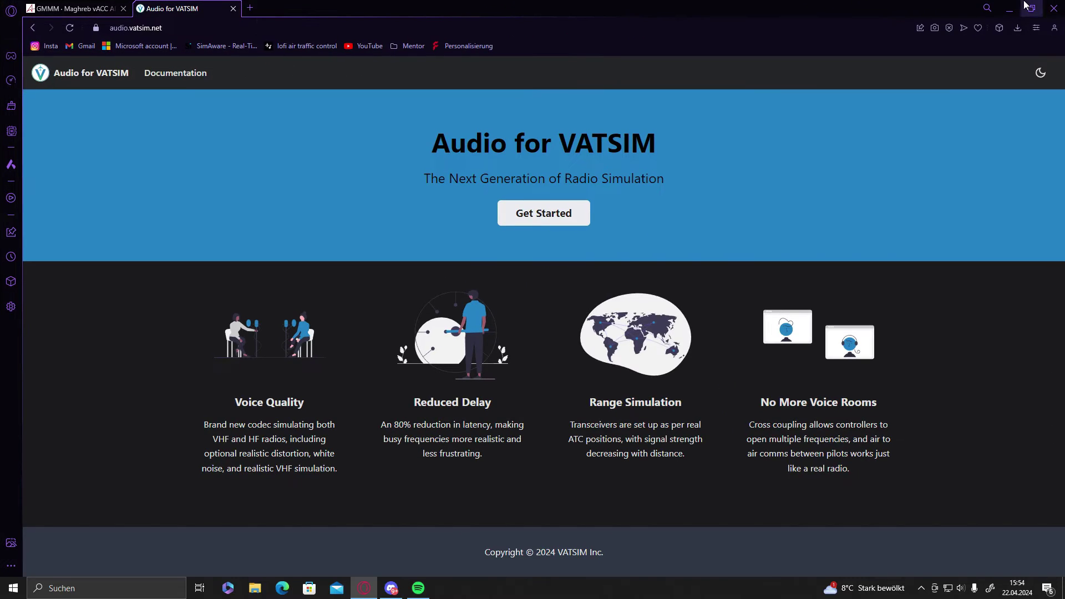
{"action": "left_click", "coordinate": [1018, 27]}
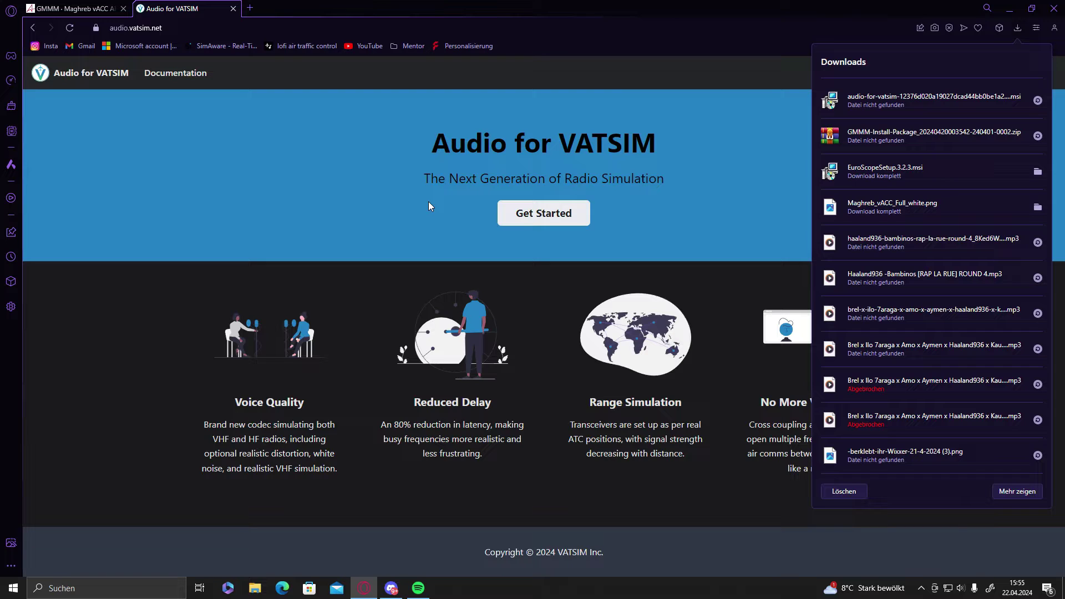
{"action": "left_click", "coordinate": [1037, 173]}
{"action": "left_click_drag", "start_coordinate": [509, 184], "coordinate": [0, 183]}
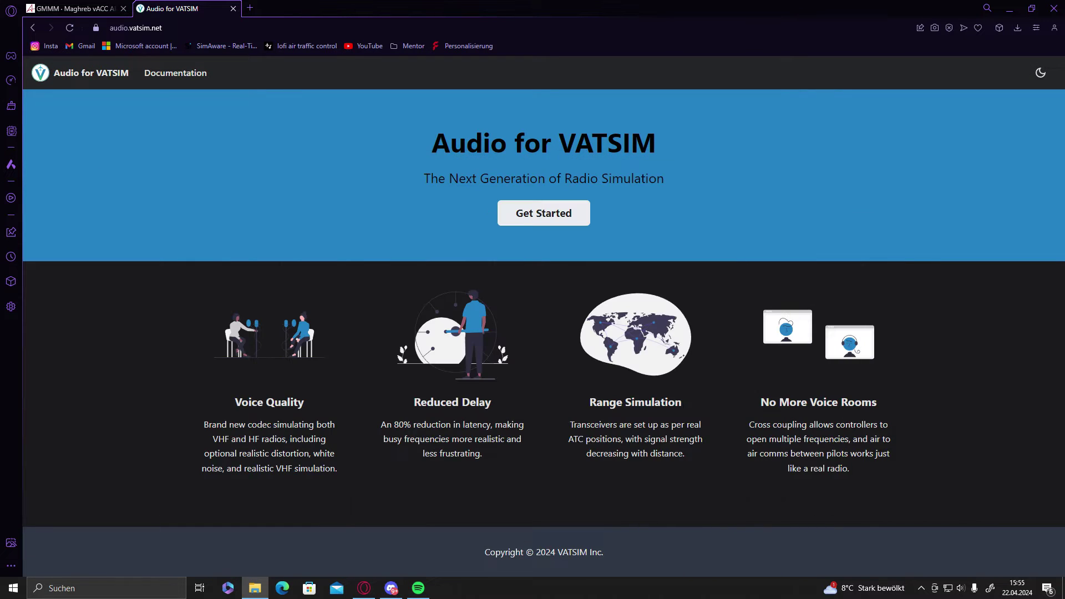
Download the GMMM Install-Package zip for AIRAC 2404 from the Maghreb vACC page.
{"action": "left_click", "coordinate": [72, 8]}
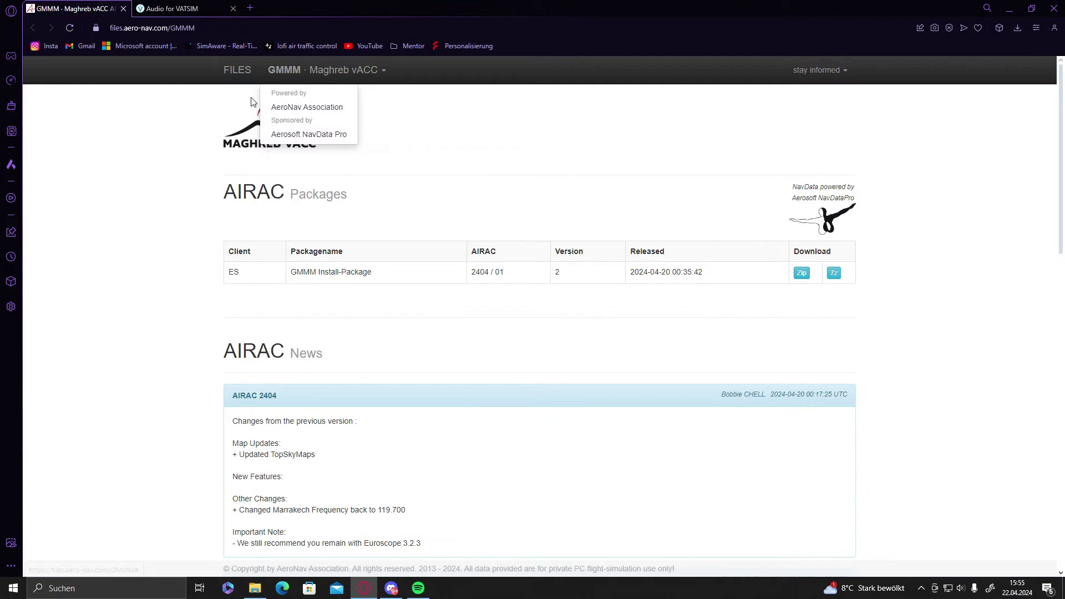
{"action": "left_click_drag", "start_coordinate": [226, 194], "coordinate": [309, 192]}
{"action": "left_click", "coordinate": [310, 191]}
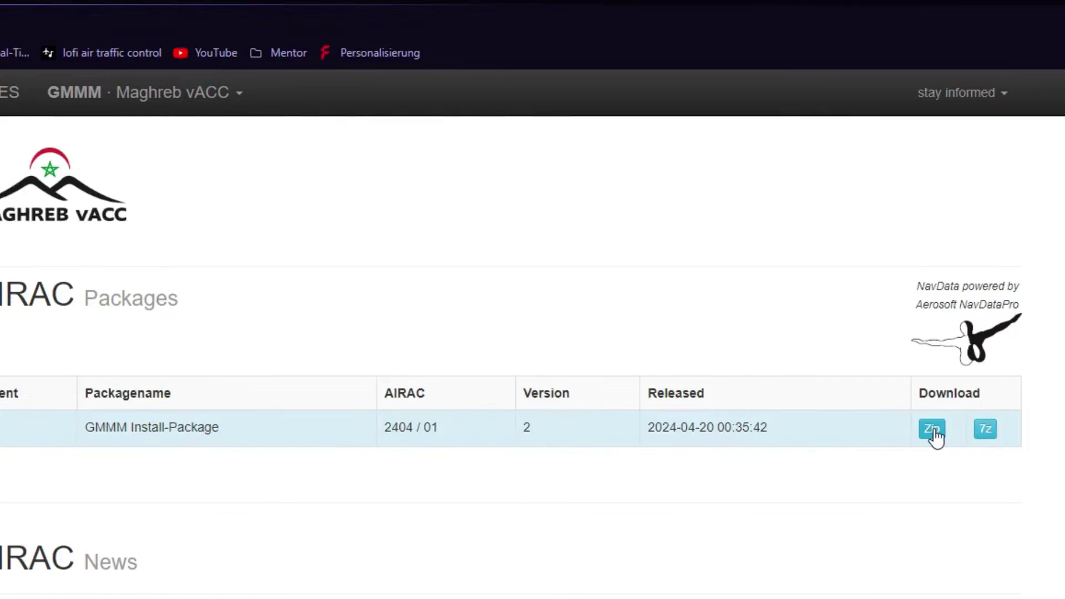
{"action": "left_click", "coordinate": [933, 429]}
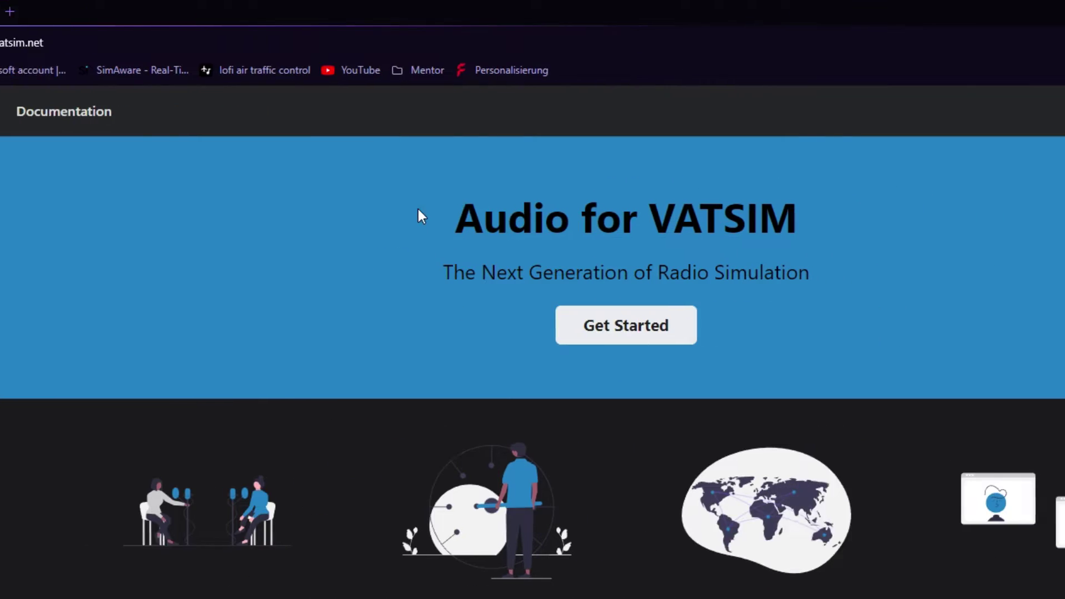
Save the standalone Audio for VATSIM client from the Euroscope ATC docs, then minimise the browser.
{"action": "left_click", "coordinate": [510, 333]}
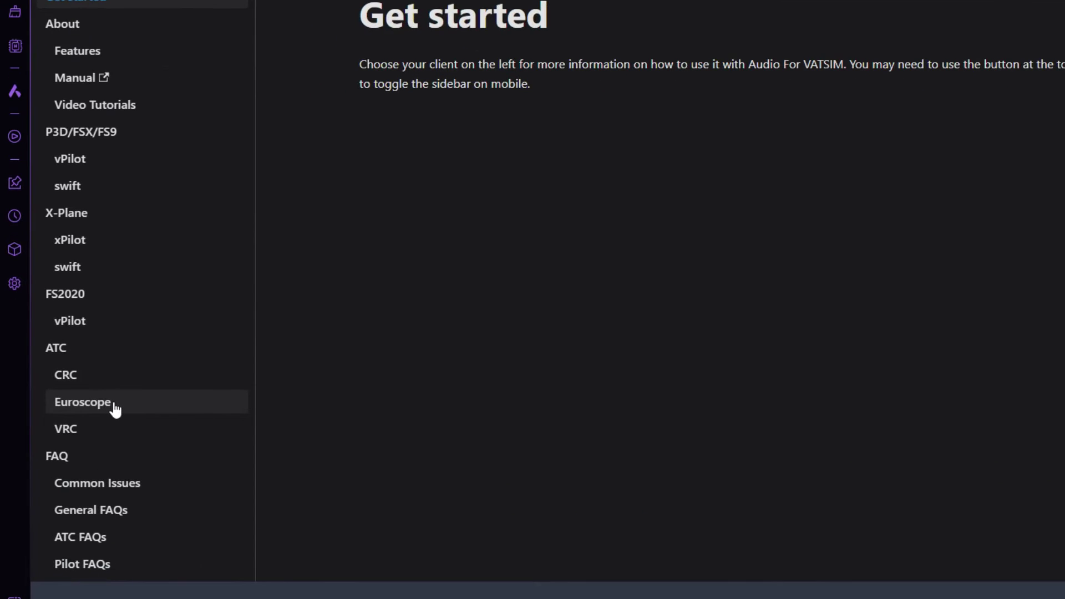
{"action": "left_click", "coordinate": [115, 410]}
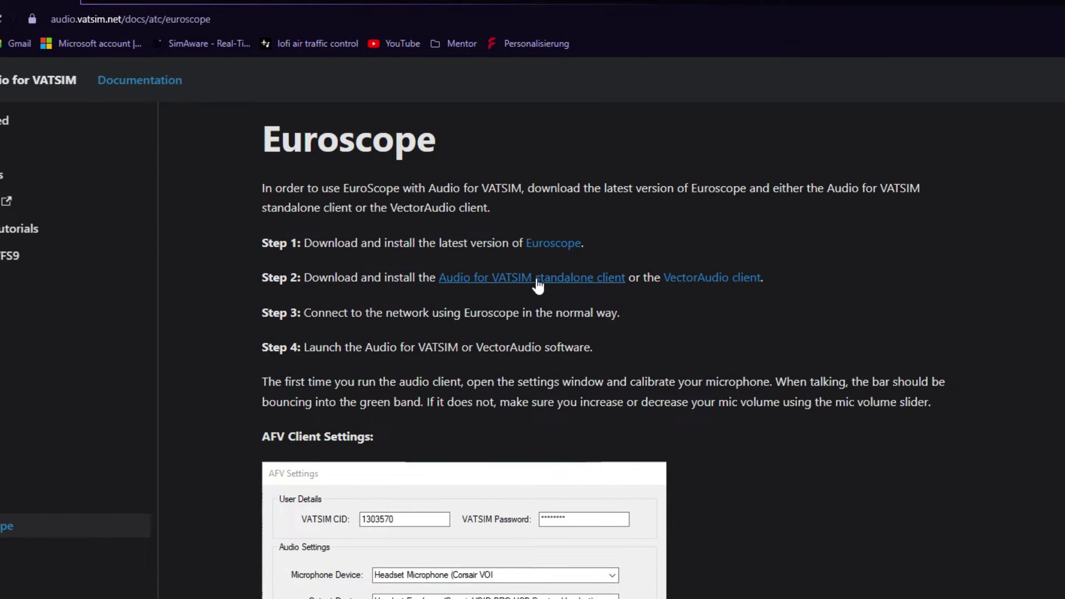
{"action": "left_click", "coordinate": [538, 284]}
{"action": "left_click", "coordinate": [585, 380]}
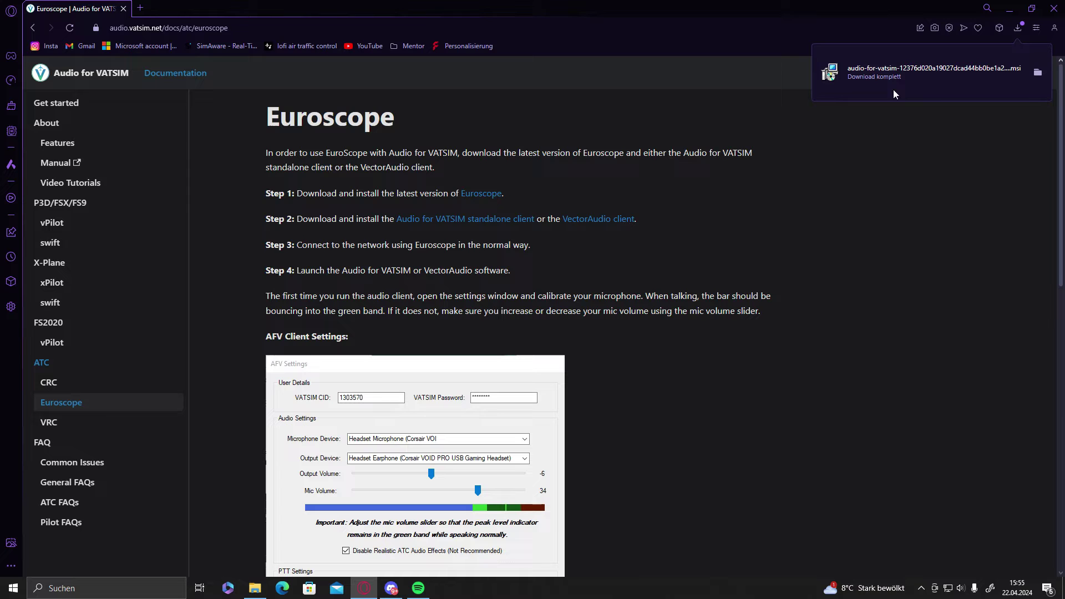
{"action": "left_click", "coordinate": [1033, 73]}
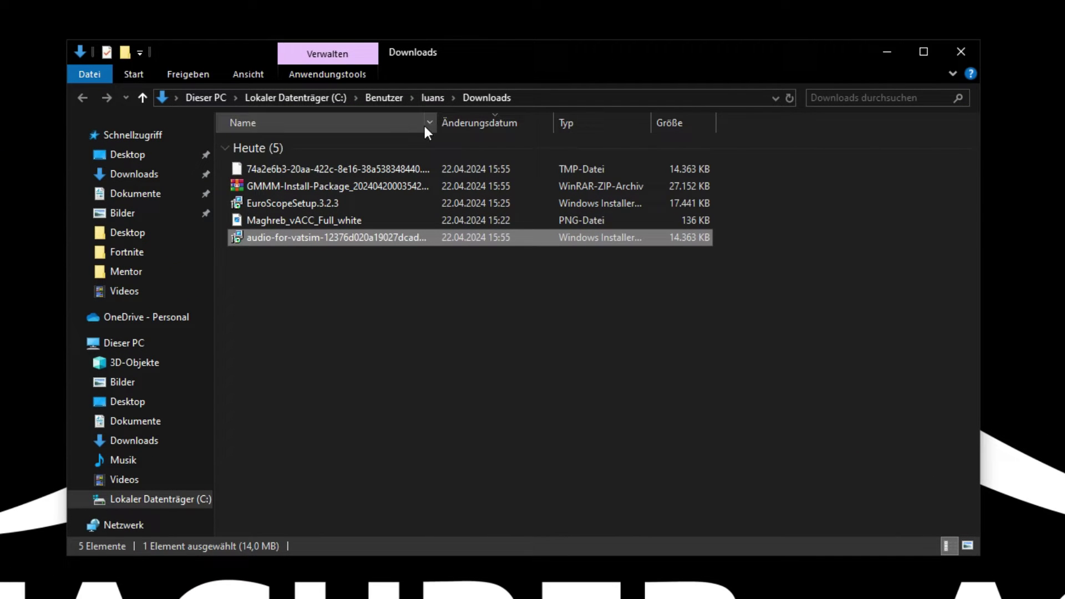
Install EuroScope 3.2.3 into the default Program Files (x86)\EuroScope folder.
{"action": "left_click", "coordinate": [343, 289]}
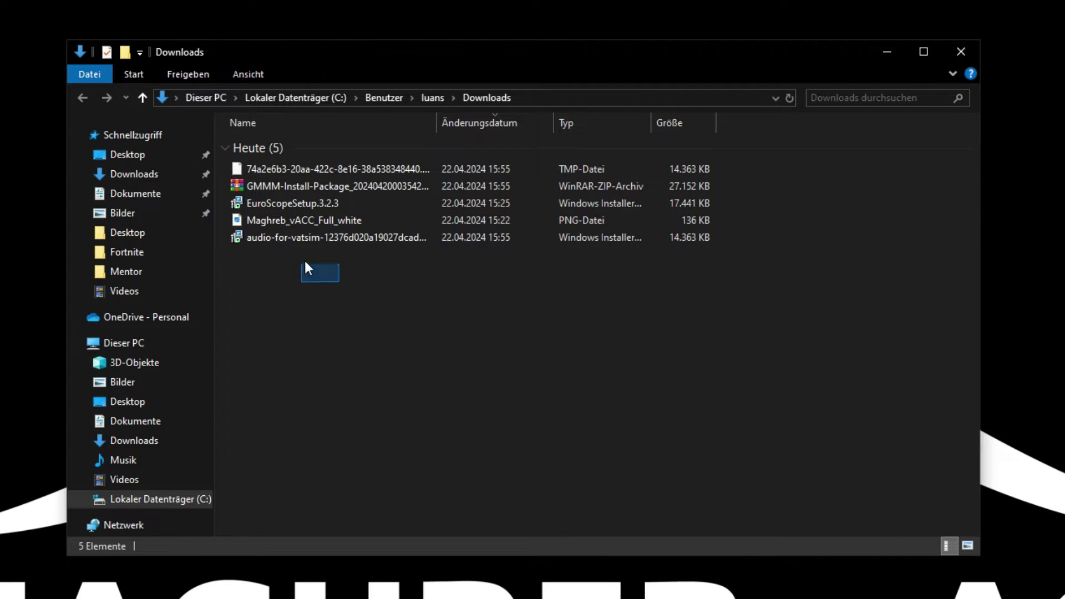
{"action": "double_click", "coordinate": [305, 204]}
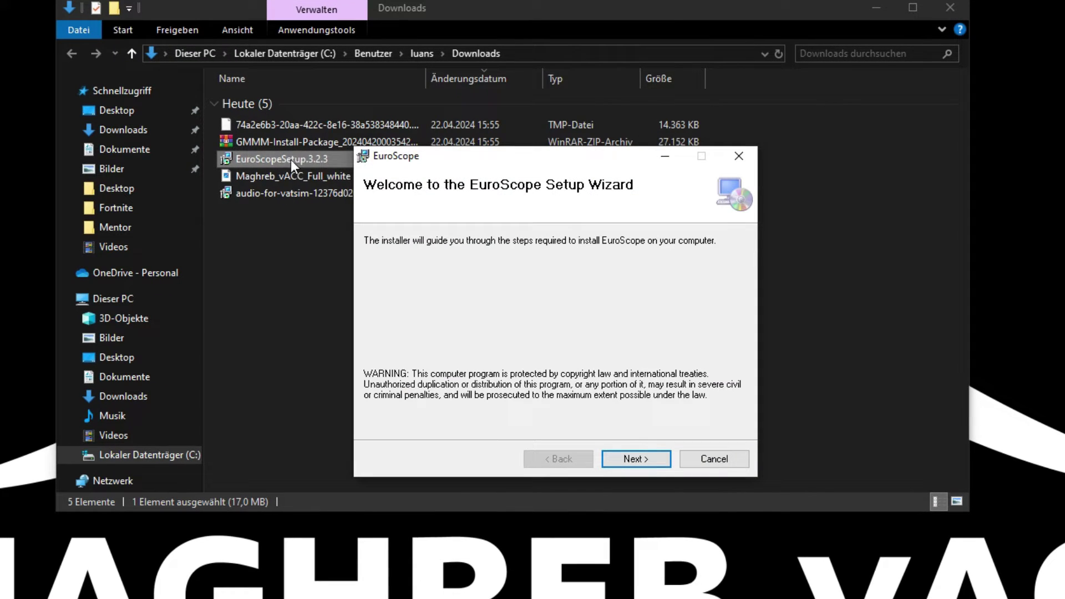
{"action": "left_click", "coordinate": [633, 459]}
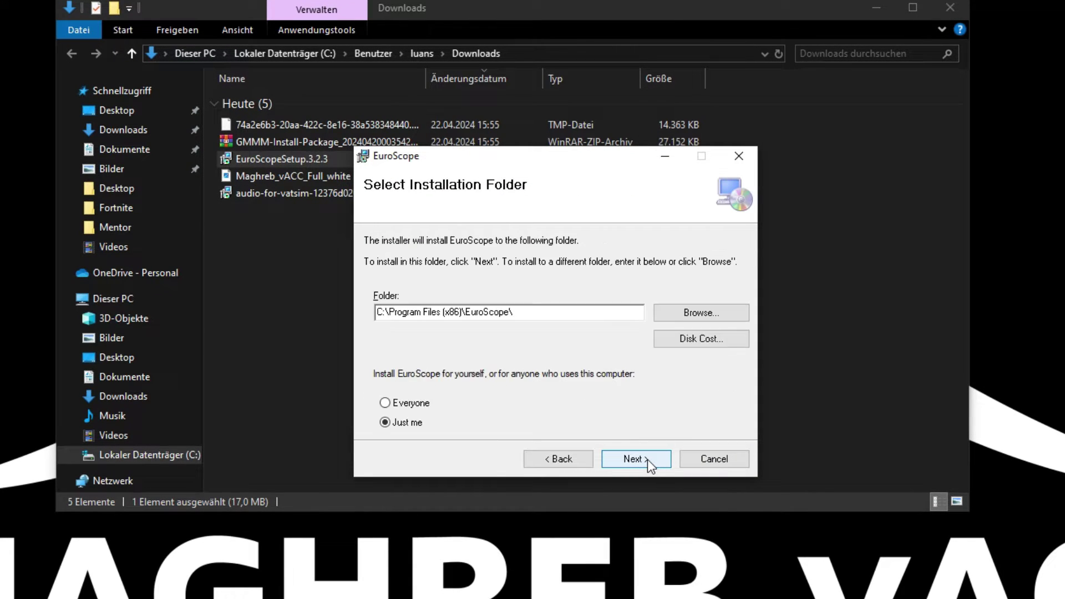
{"action": "left_click", "coordinate": [644, 460]}
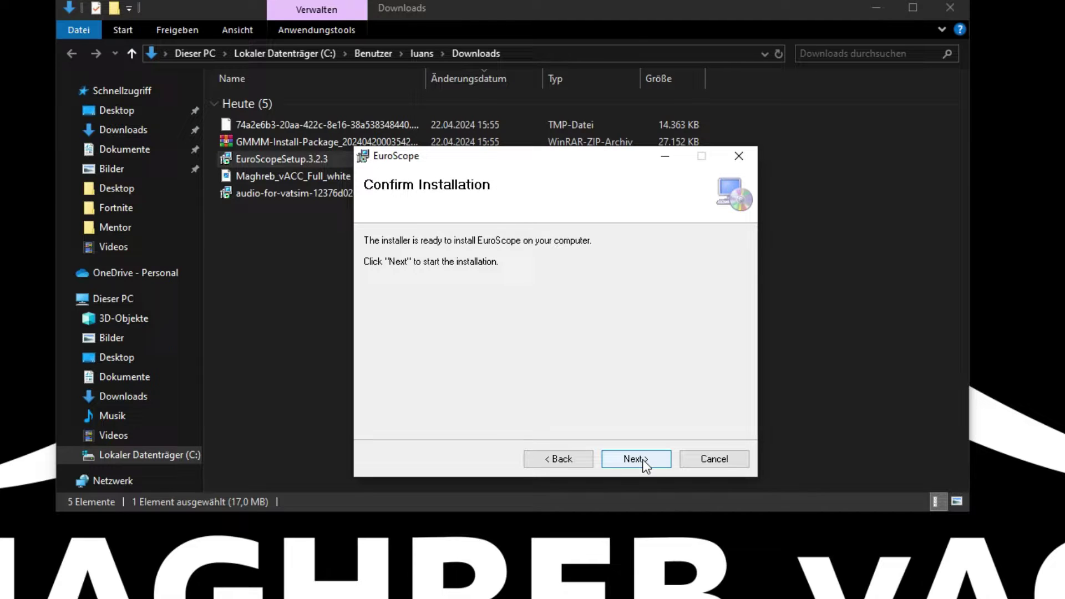
{"action": "left_click", "coordinate": [643, 460]}
{"action": "left_click", "coordinate": [472, 456]}
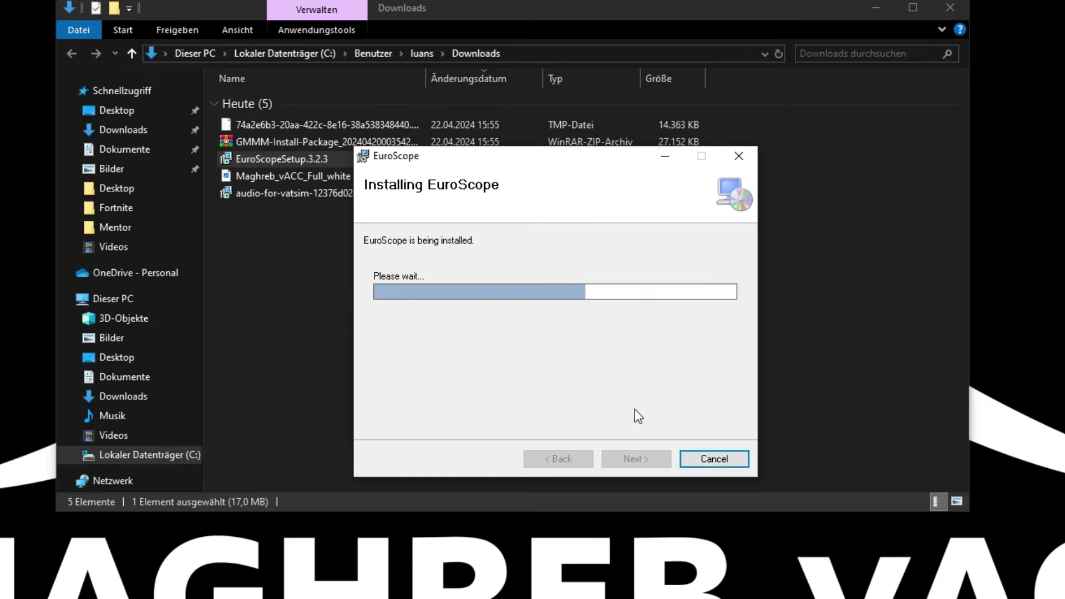
{"action": "left_click", "coordinate": [658, 460]}
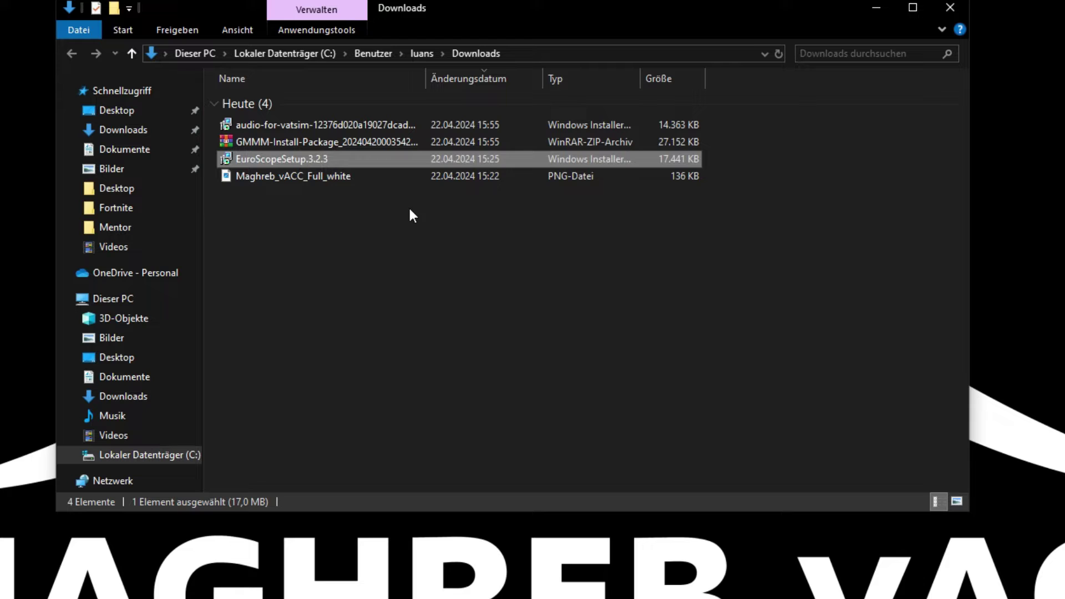
Copy all 17 items of the C:\Programme (x86)\EuroScope folder.
{"action": "left_click", "coordinate": [325, 233]}
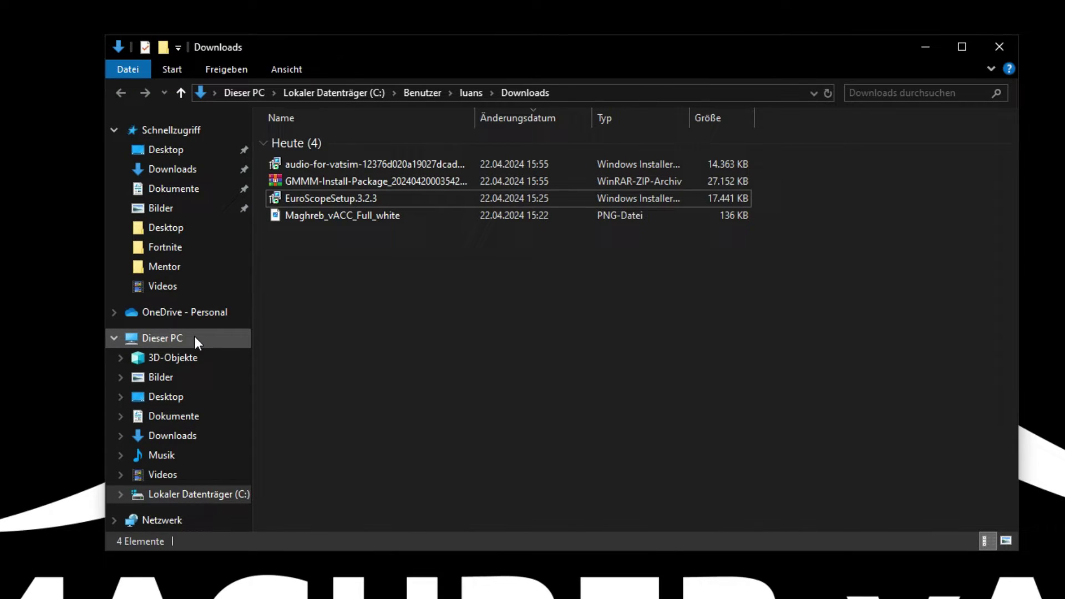
{"action": "left_click", "coordinate": [194, 336]}
{"action": "left_click", "coordinate": [348, 331]}
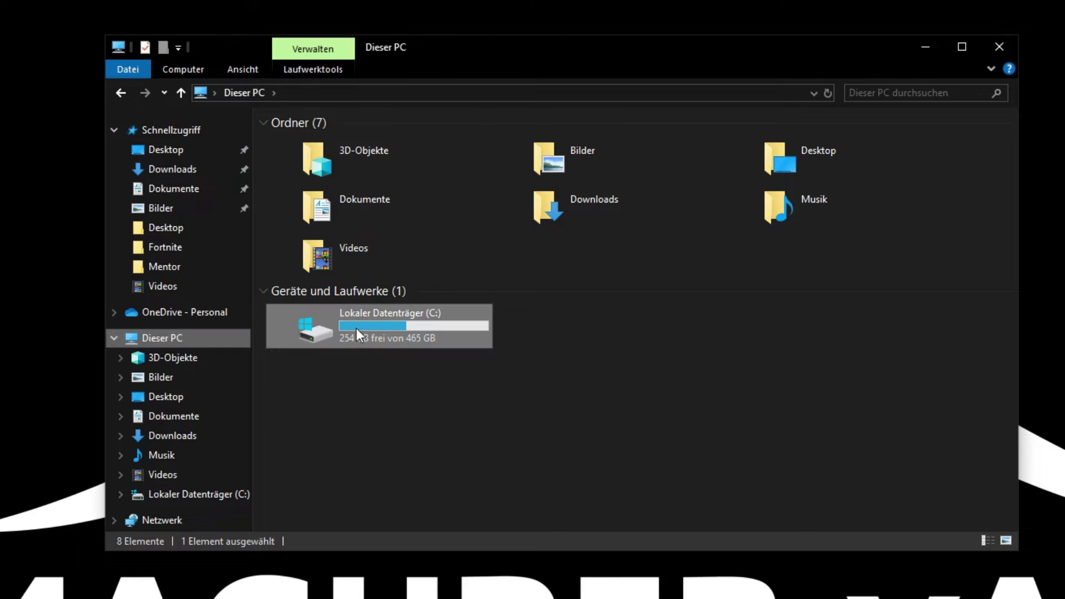
{"action": "double_click", "coordinate": [371, 325]}
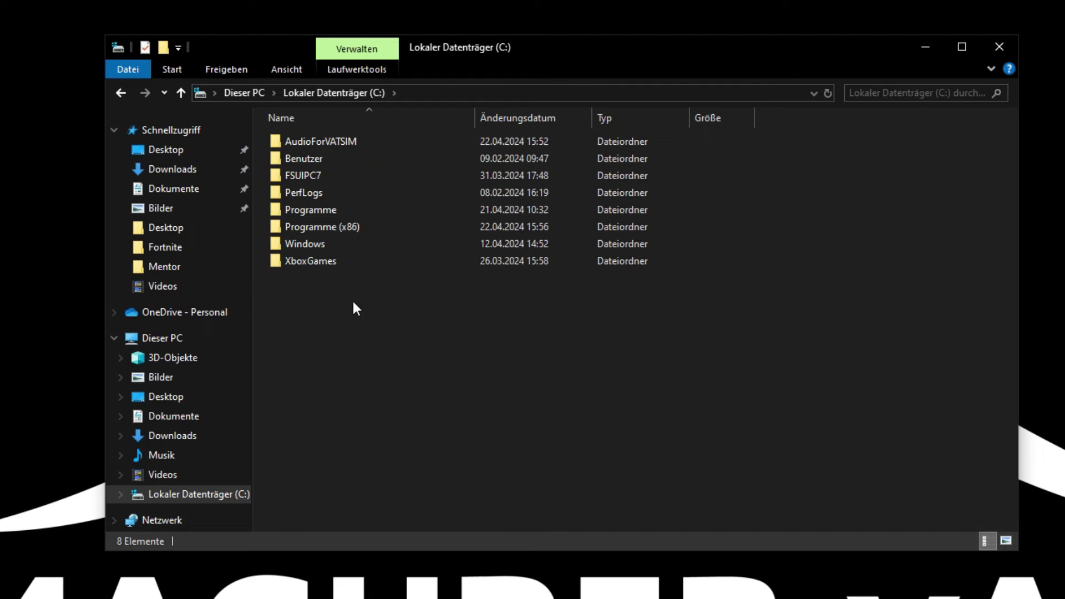
{"action": "double_click", "coordinate": [344, 227]}
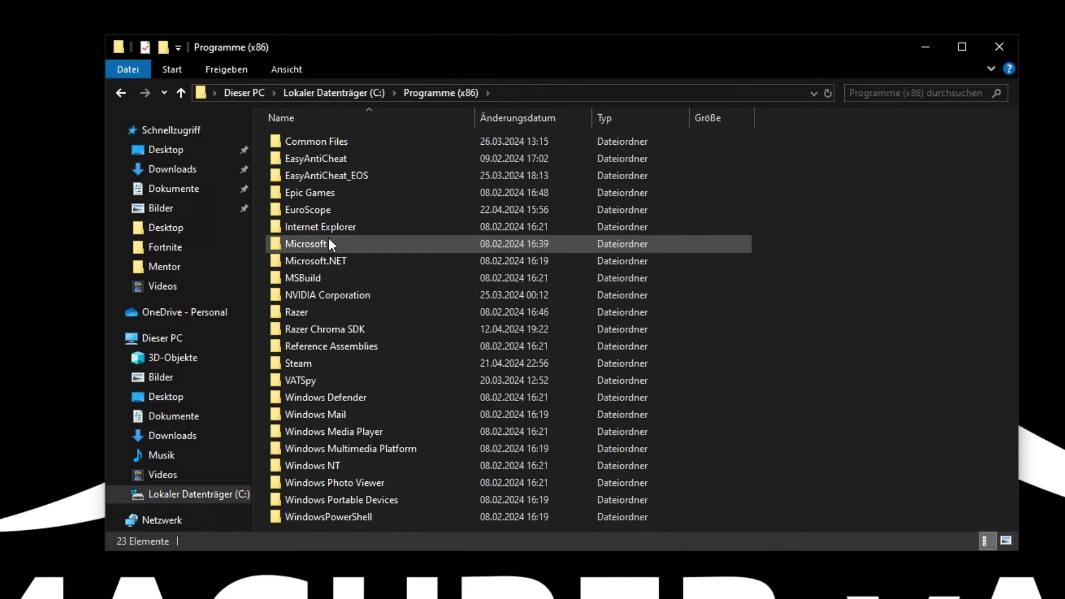
{"action": "left_click", "coordinate": [331, 212]}
{"action": "double_click", "coordinate": [331, 211]}
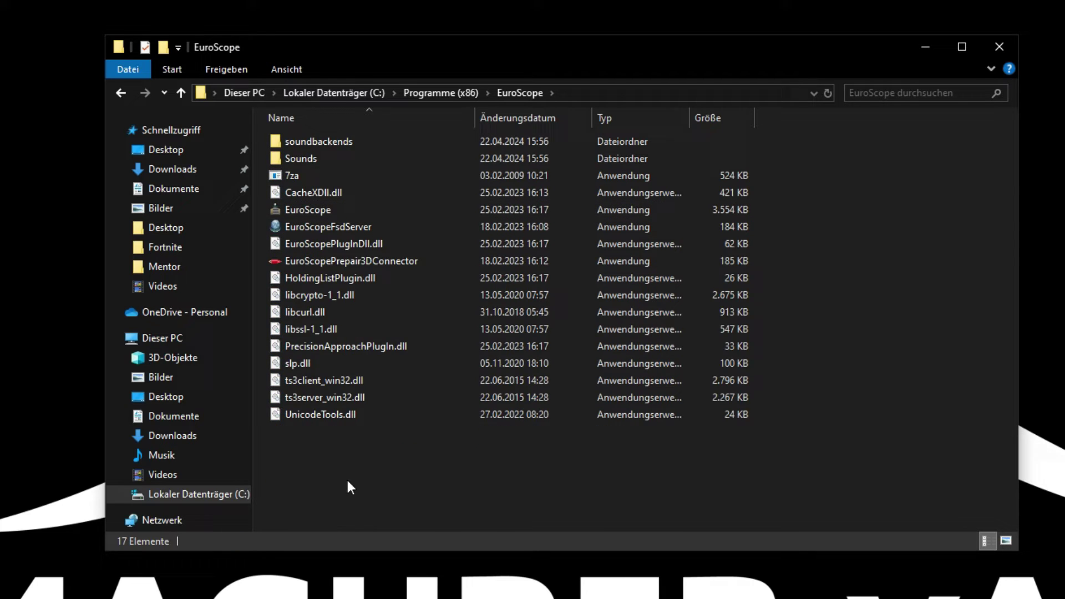
{"action": "left_click_drag", "start_coordinate": [346, 478], "coordinate": [363, 127]}
{"action": "right_click", "coordinate": [368, 145]}
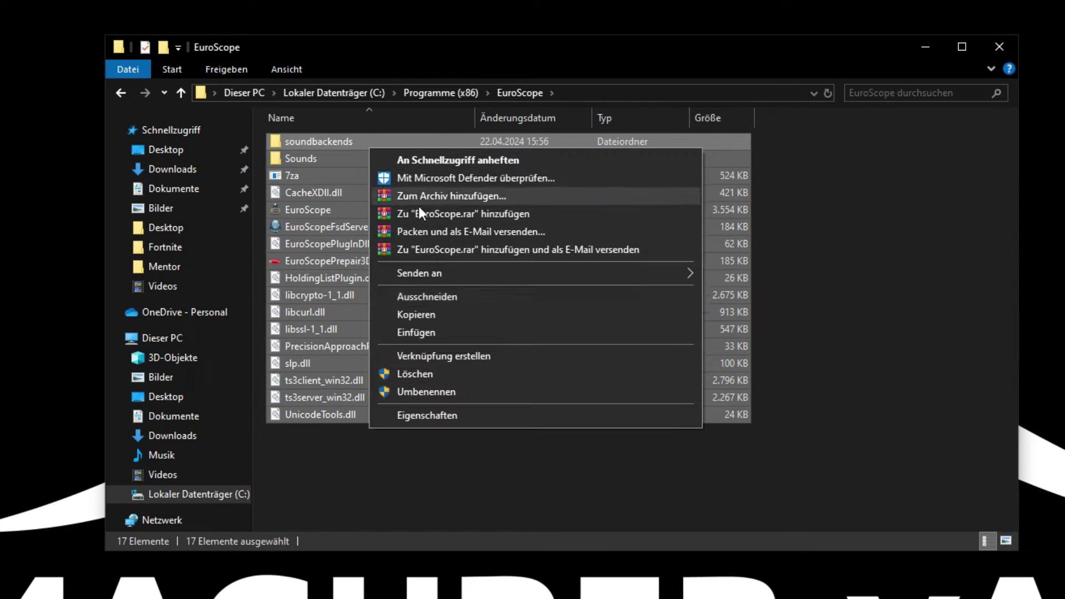
{"action": "left_click", "coordinate": [444, 317]}
Create a new folder named Euroscope in Dokumente.
{"action": "left_click", "coordinate": [195, 191]}
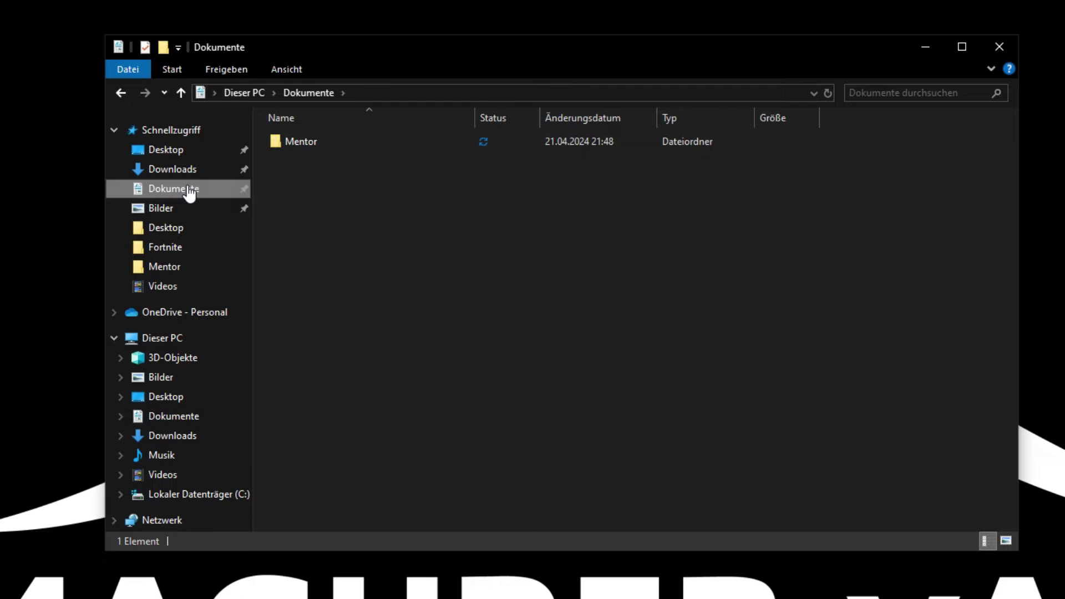
{"action": "right_click", "coordinate": [398, 166]}
{"action": "mouse_move", "coordinate": [427, 360]}
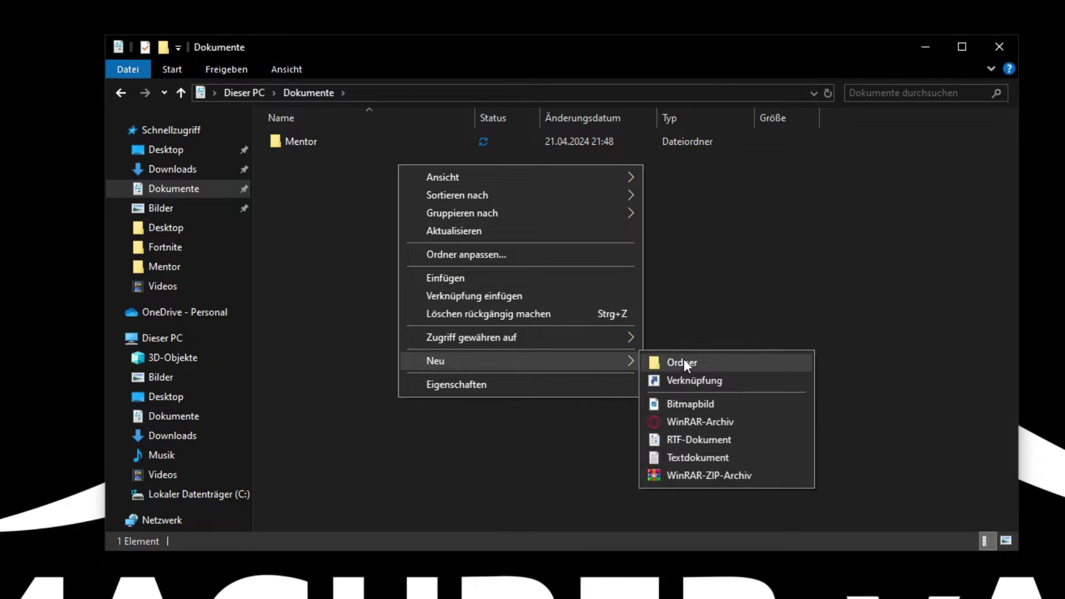
{"action": "left_click", "coordinate": [685, 361]}
{"action": "type", "text": "Euroscope"}
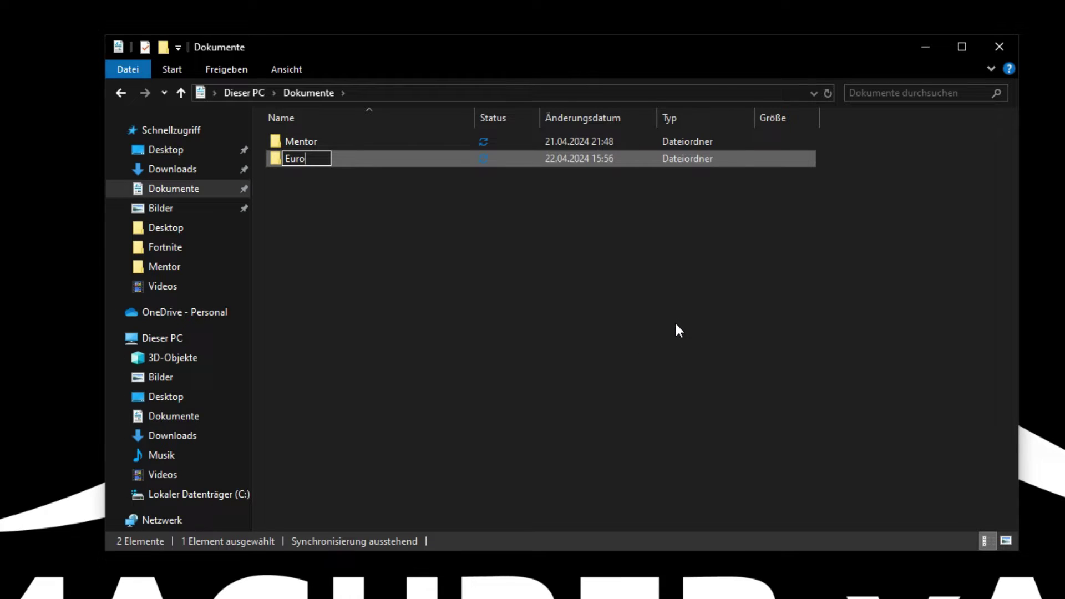
{"action": "key", "text": "Return"}
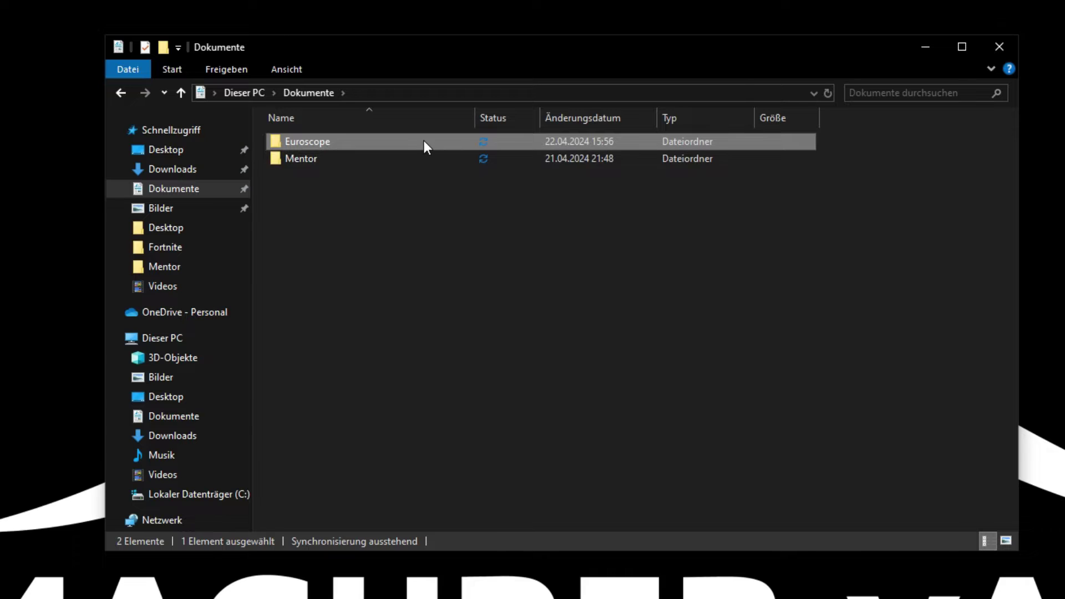
Paste the 17 copied EuroScope items into the Euroscope folder.
{"action": "double_click", "coordinate": [424, 142]}
{"action": "right_click", "coordinate": [398, 245]}
{"action": "left_click", "coordinate": [458, 356]}
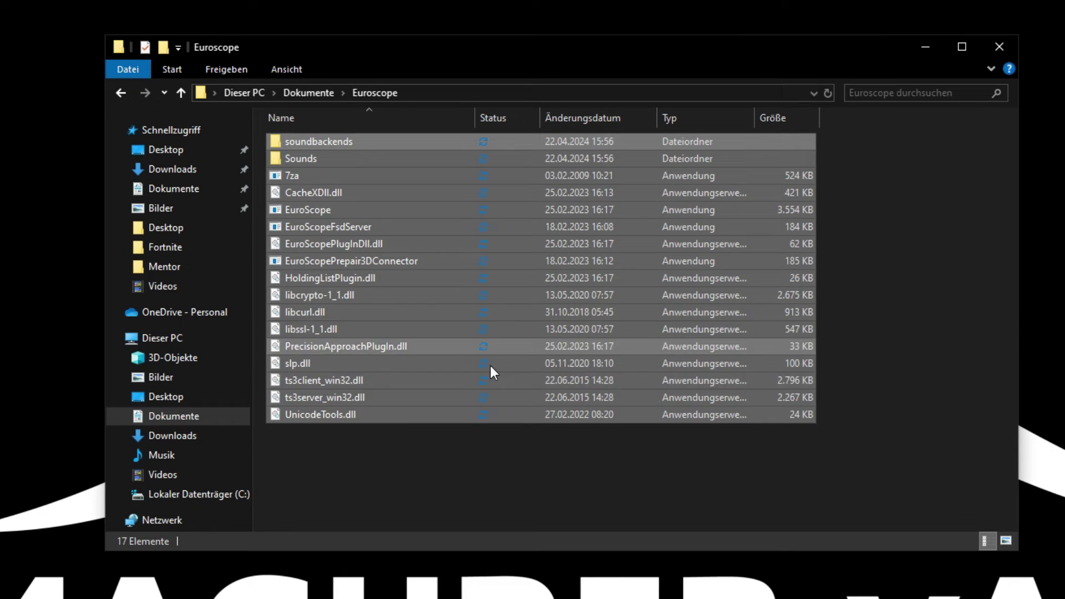
{"action": "left_click", "coordinate": [337, 458]}
Create a new folder inside Euroscope and rename it Morocco.
{"action": "right_click", "coordinate": [885, 345]}
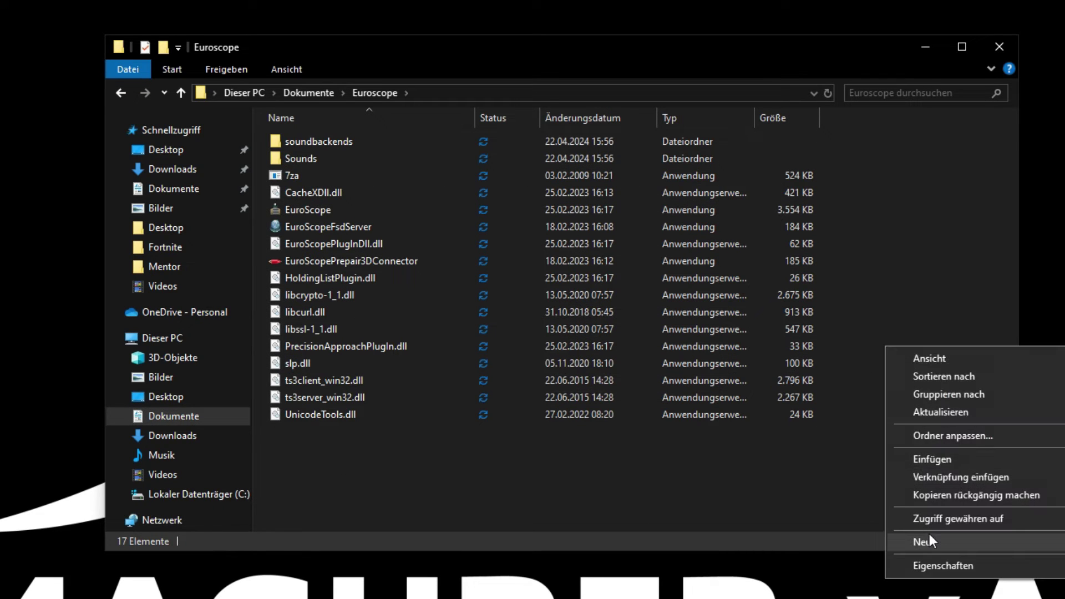
{"action": "left_click", "coordinate": [930, 539]}
{"action": "left_click", "coordinate": [776, 543]}
{"action": "right_click", "coordinate": [470, 470]}
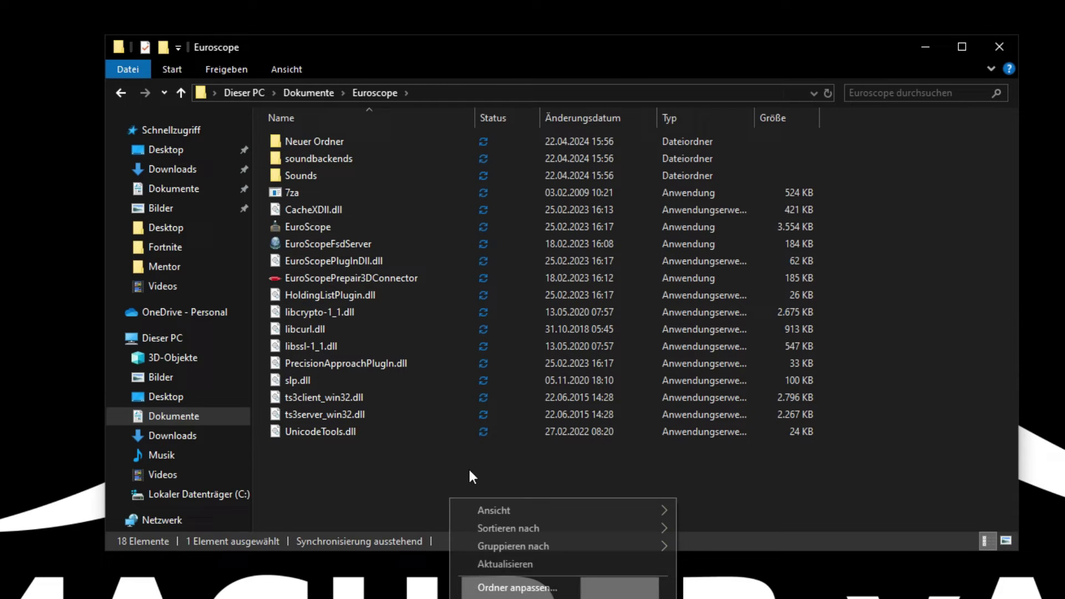
{"action": "right_click", "coordinate": [348, 142]}
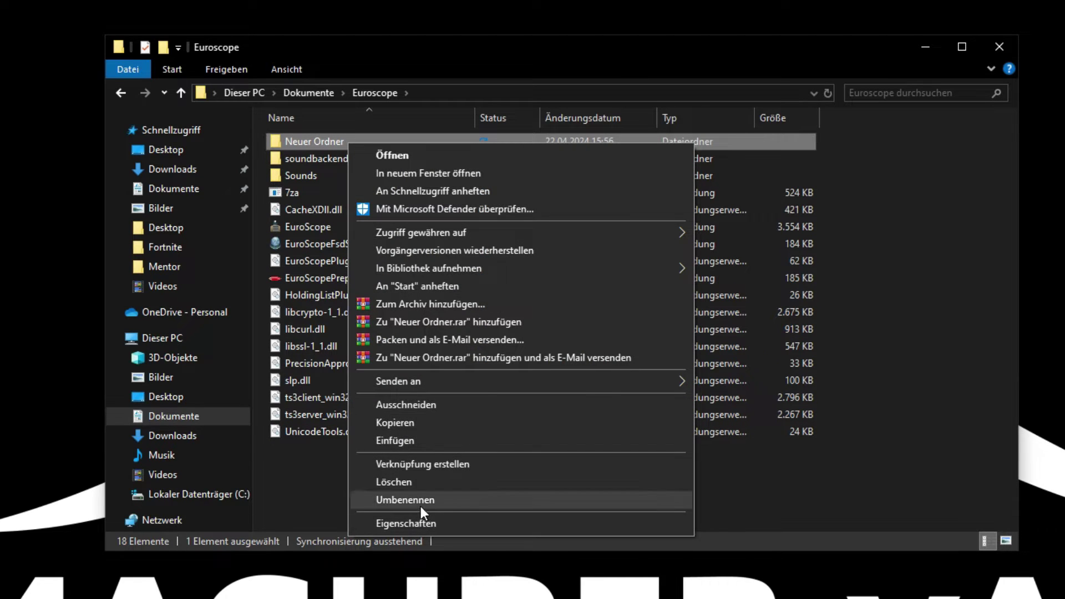
{"action": "left_click", "coordinate": [420, 502]}
{"action": "type", "text": "Morco"}
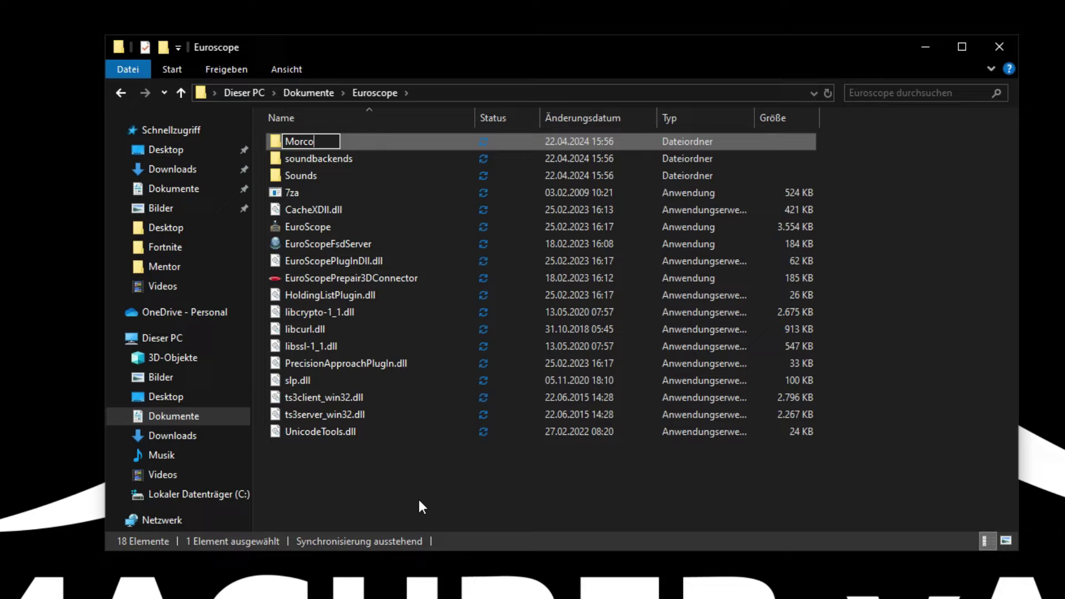
{"action": "key", "text": "BackSpace"}
{"action": "key", "text": "BackSpace"}
{"action": "type", "text": "occo"}
{"action": "key", "text": "Return"}
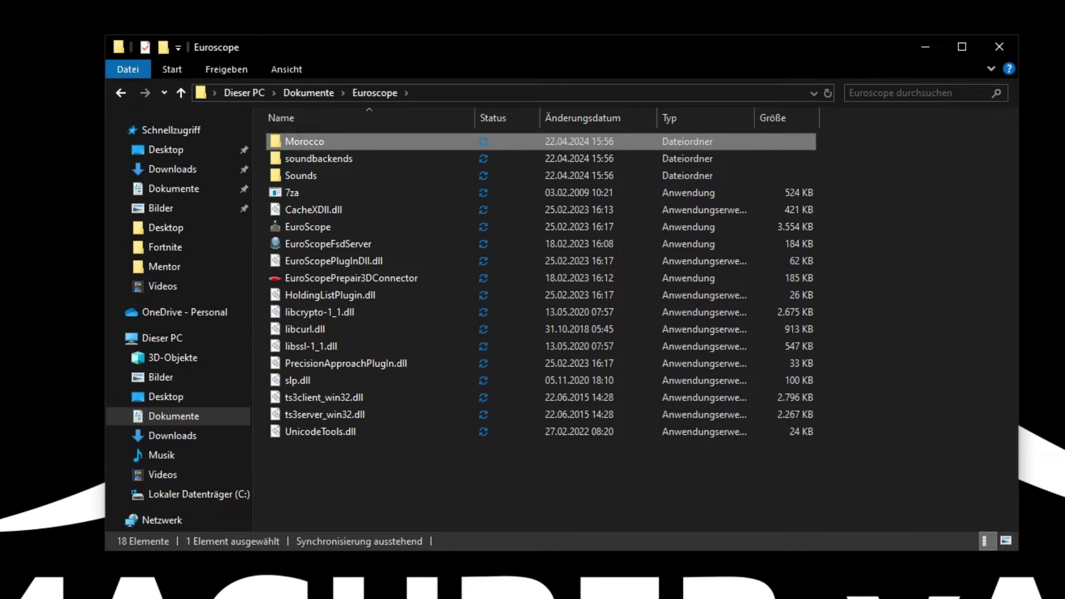
Deselect the Morocco folder and dismiss the background context menu.
{"action": "left_click", "coordinate": [326, 137]}
{"action": "left_click", "coordinate": [876, 169]}
{"action": "left_click", "coordinate": [875, 169]}
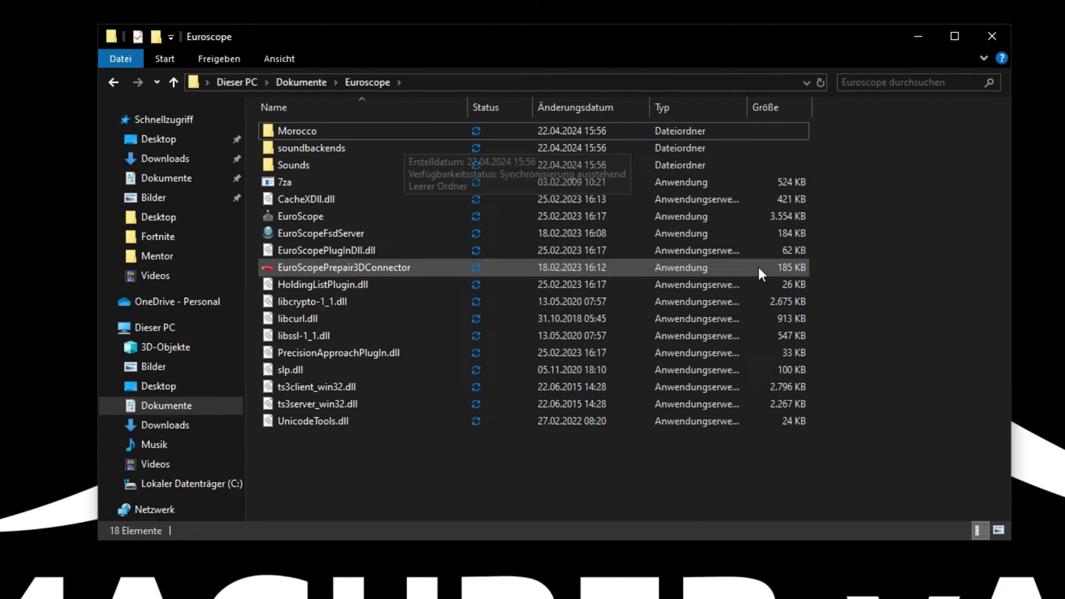
{"action": "right_click", "coordinate": [428, 504]}
{"action": "left_click", "coordinate": [344, 466]}
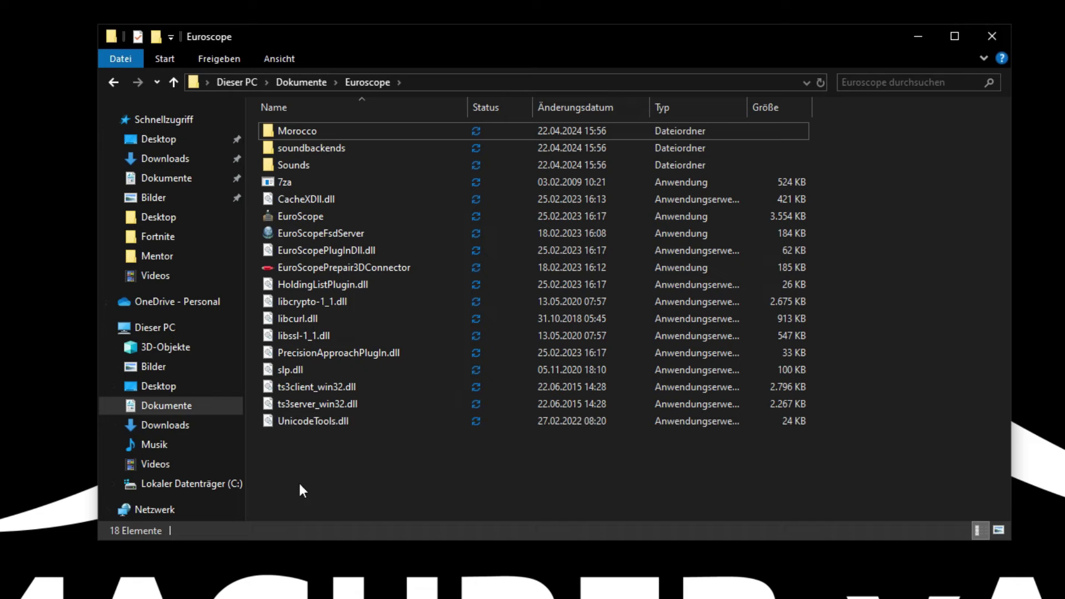
Open the GMMM install package in WinRAR beside the Dokumente\Euroscope\Morocco folder.
{"action": "double_click", "coordinate": [315, 129]}
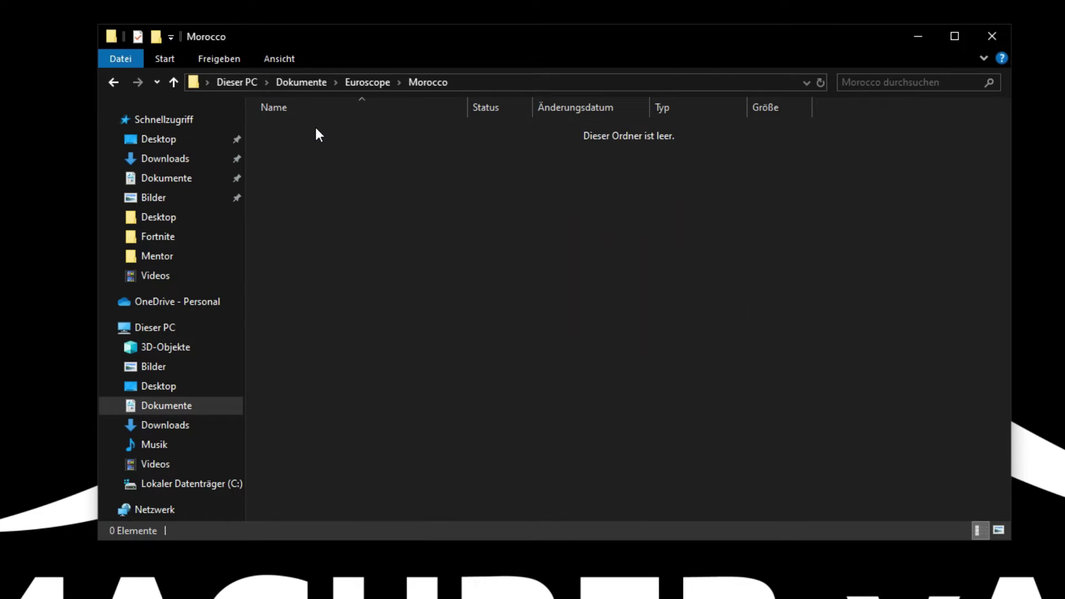
{"action": "left_click", "coordinate": [161, 160]}
{"action": "double_click", "coordinate": [465, 172]}
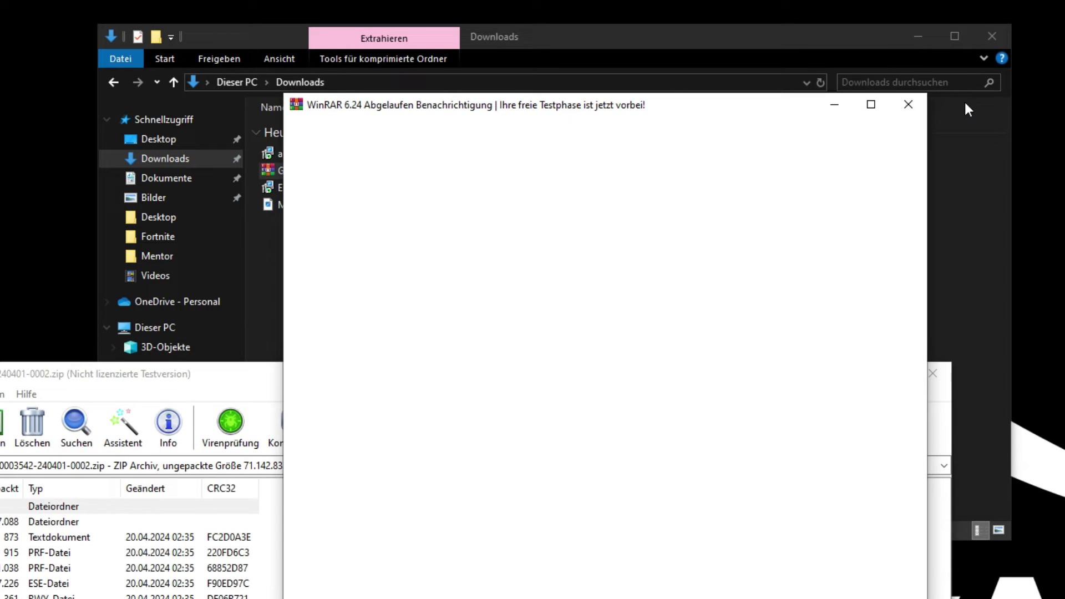
{"action": "left_click", "coordinate": [927, 102]}
{"action": "left_click_drag", "start_coordinate": [817, 35], "coordinate": [1057, 0]}
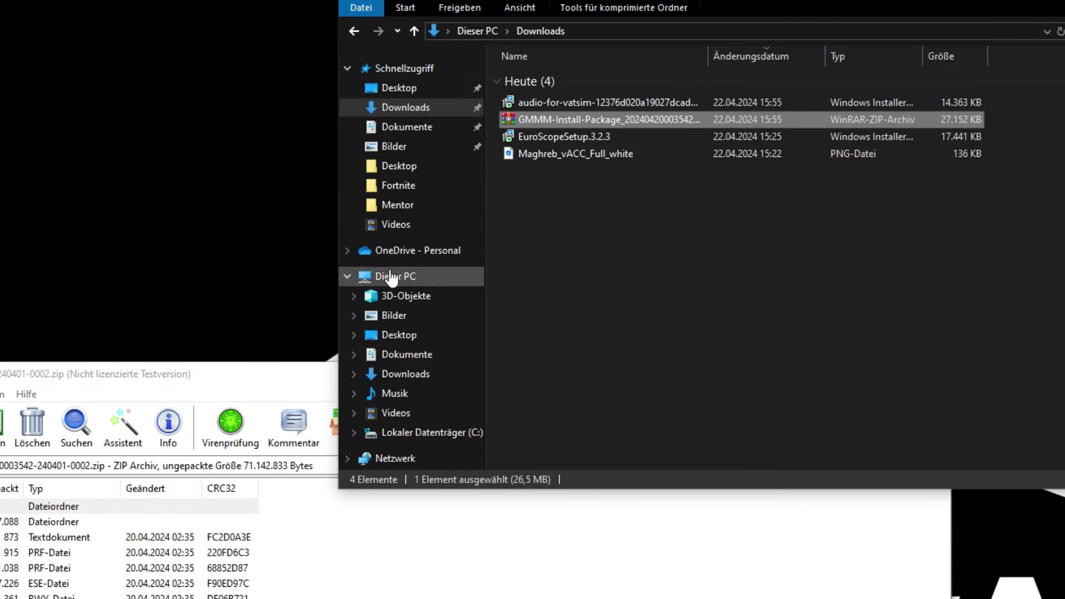
{"action": "left_click", "coordinate": [400, 127]}
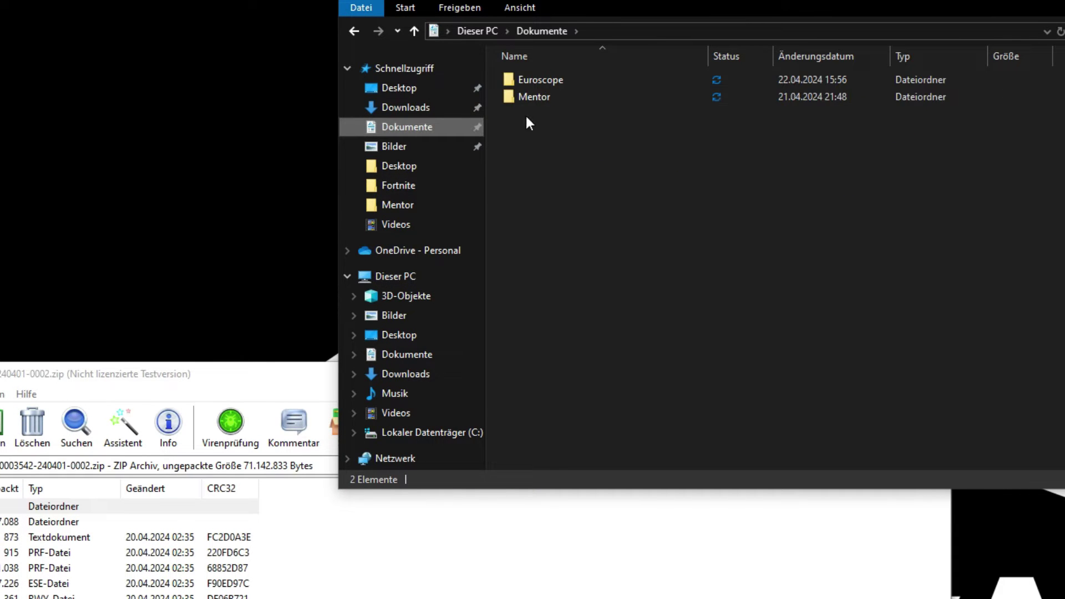
{"action": "double_click", "coordinate": [563, 84]}
{"action": "left_click", "coordinate": [541, 78]}
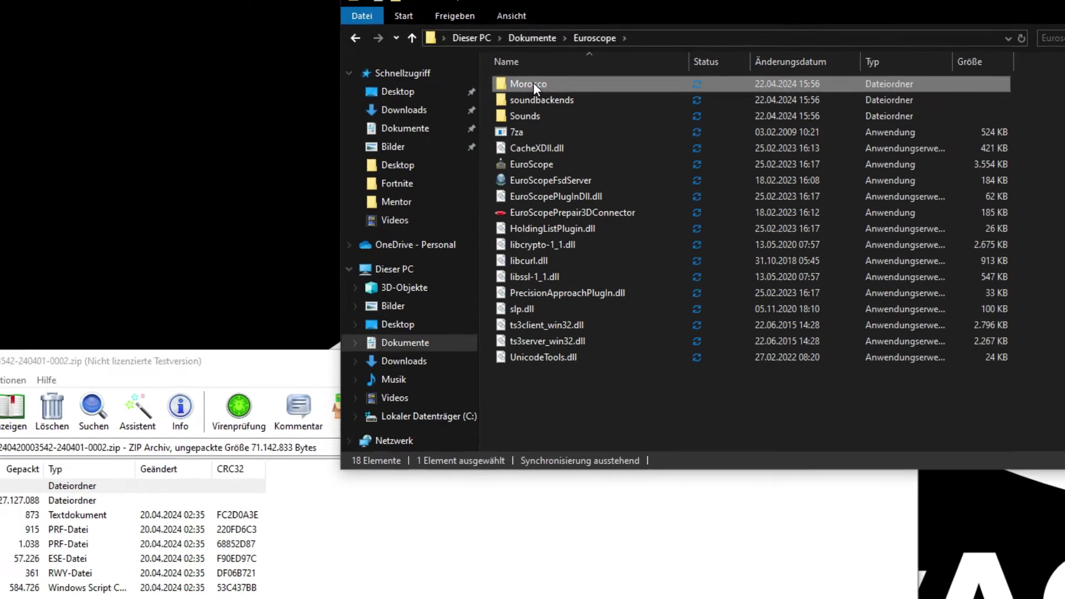
{"action": "double_click", "coordinate": [534, 82]}
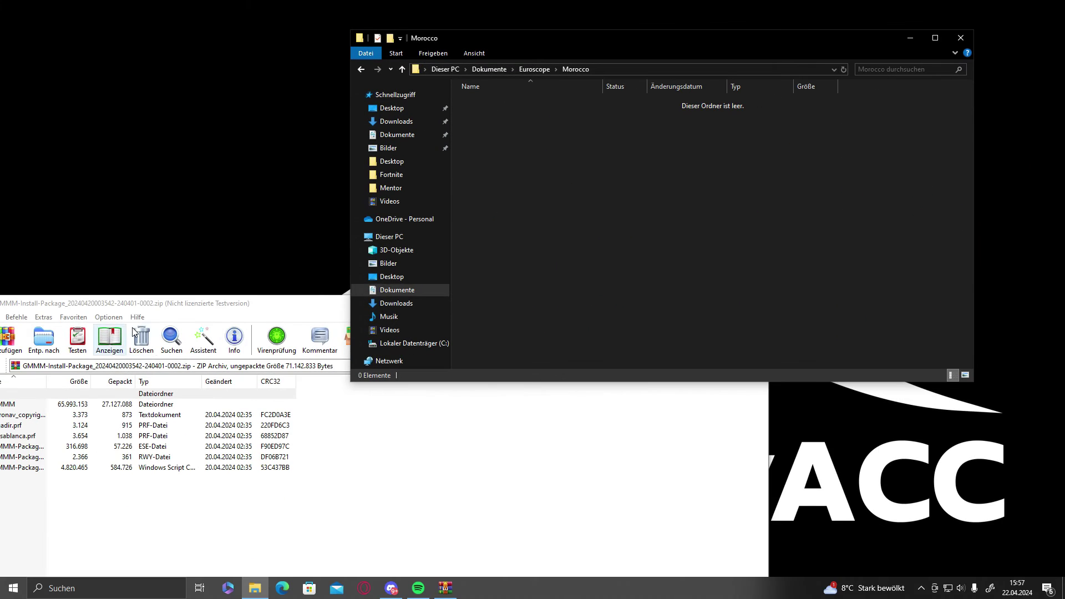
Extract all seven archive entries into Morocco, then close WinRAR and the folder window.
{"action": "left_click_drag", "start_coordinate": [160, 361], "coordinate": [761, 293]}
{"action": "left_click_drag", "start_coordinate": [480, 579], "coordinate": [480, 464]}
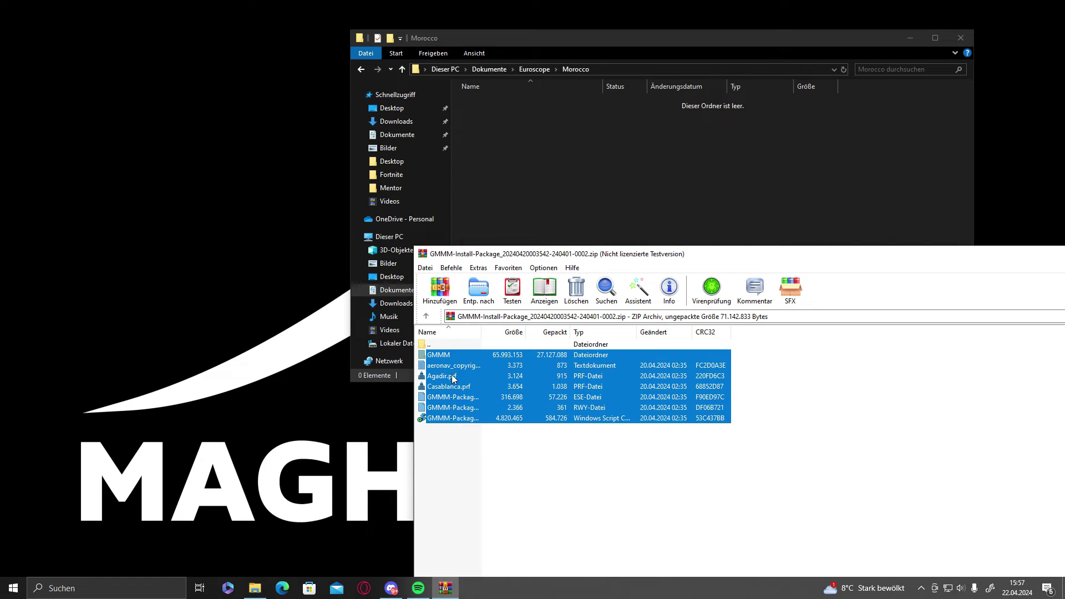
{"action": "left_click_drag", "start_coordinate": [452, 379], "coordinate": [535, 183]}
{"action": "left_click_drag", "start_coordinate": [1033, 252], "coordinate": [727, 255]}
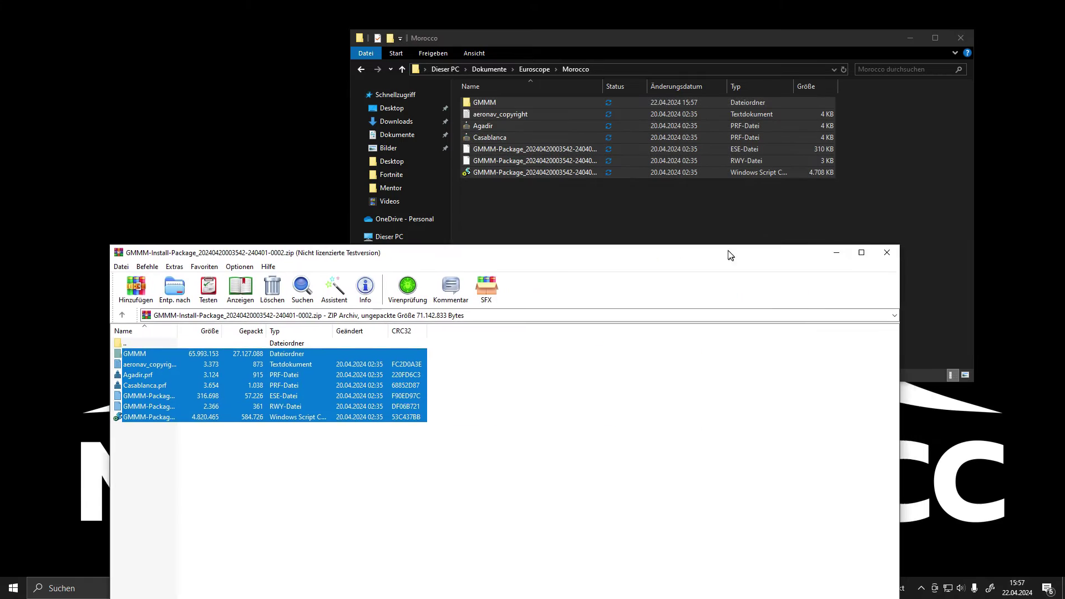
{"action": "left_click", "coordinate": [725, 254]}
{"action": "left_click", "coordinate": [952, 36]}
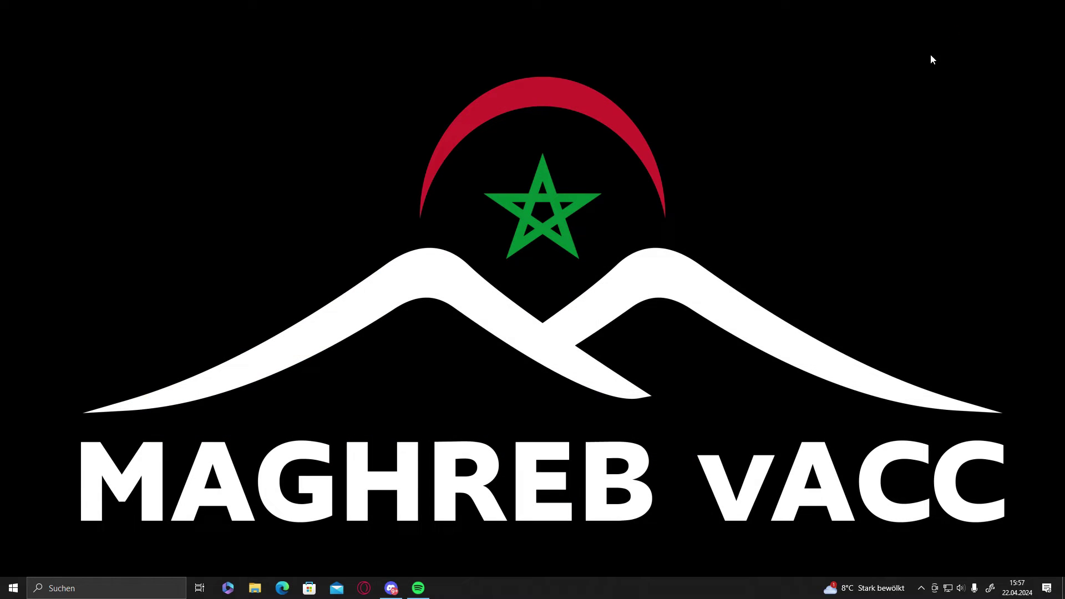
Run the audio-for-vatsim MSI from Downloads, allowing it past the unrecognised-app warning.
{"action": "left_click", "coordinate": [254, 588]}
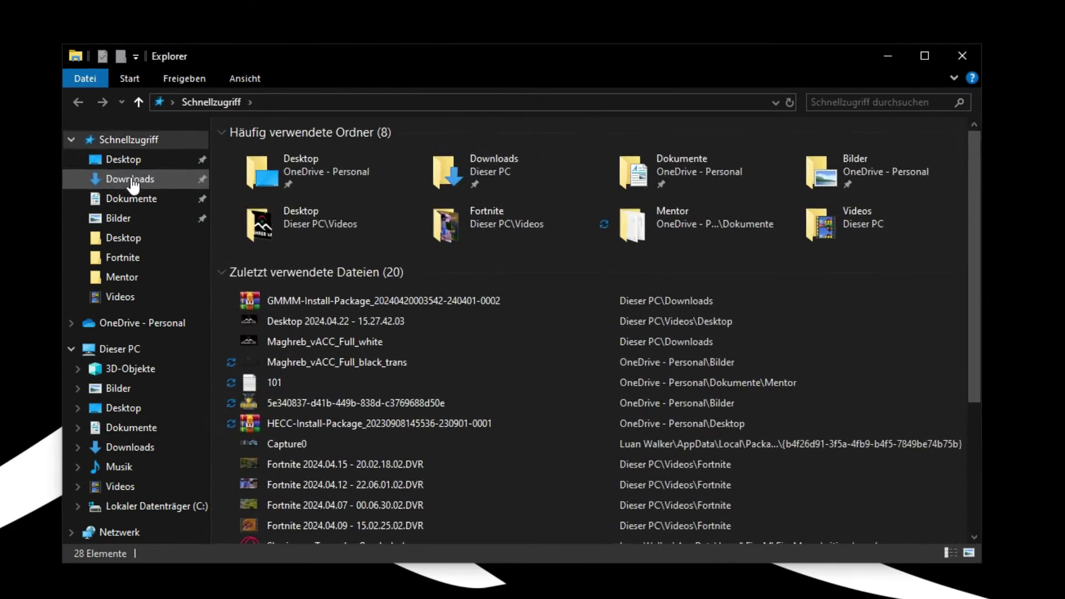
{"action": "left_click", "coordinate": [397, 122]}
{"action": "left_click", "coordinate": [529, 121]}
{"action": "double_click", "coordinate": [324, 178]}
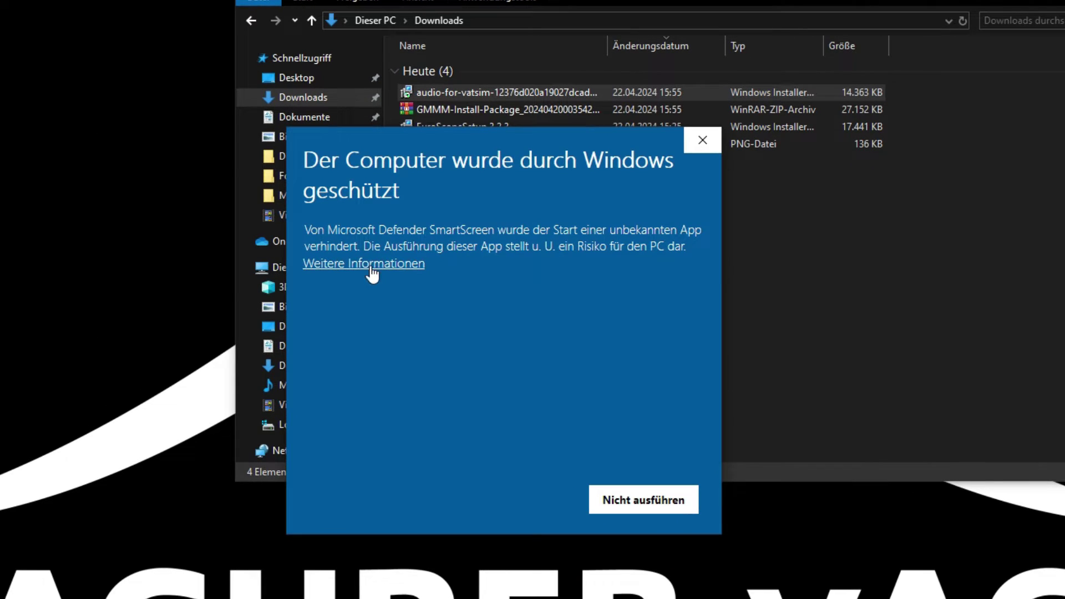
{"action": "left_click", "coordinate": [371, 270]}
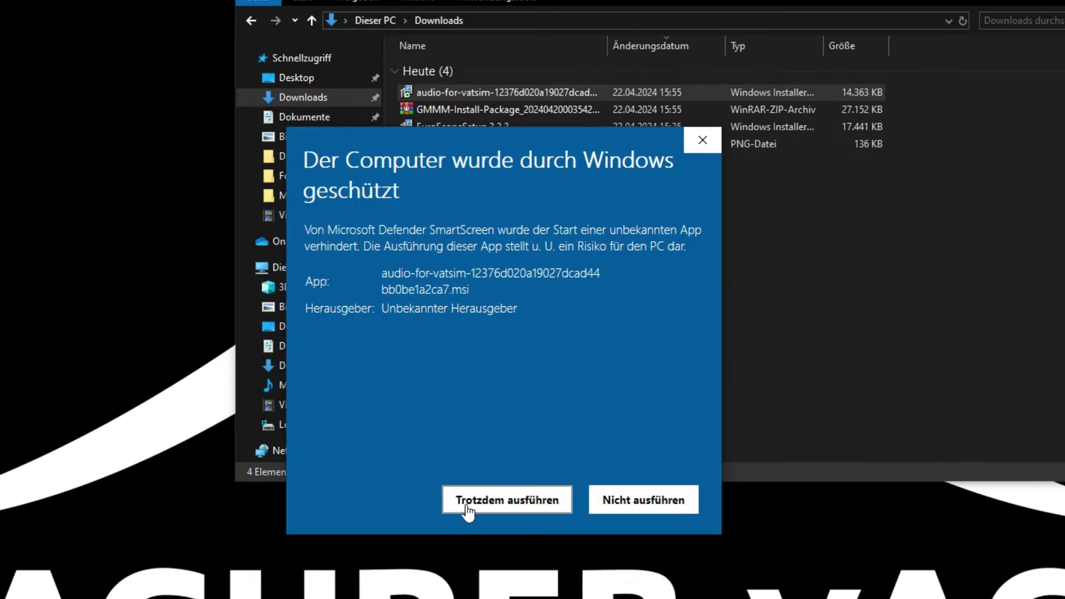
{"action": "left_click", "coordinate": [496, 498]}
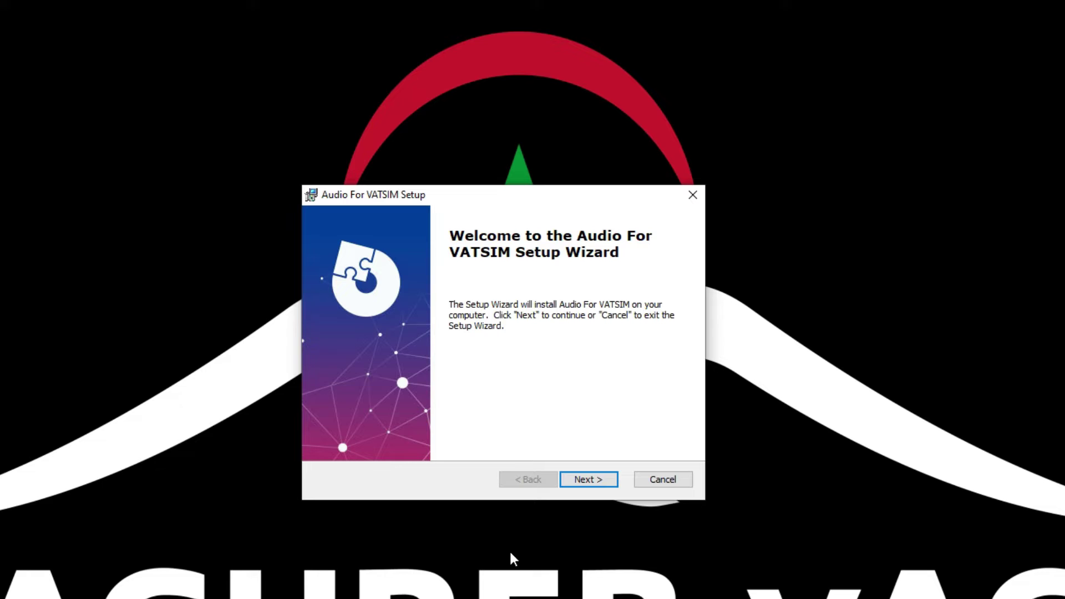
Install Audio for VATSIM with default settings and launch it.
{"action": "left_click", "coordinate": [582, 477]}
{"action": "left_click", "coordinate": [580, 477]}
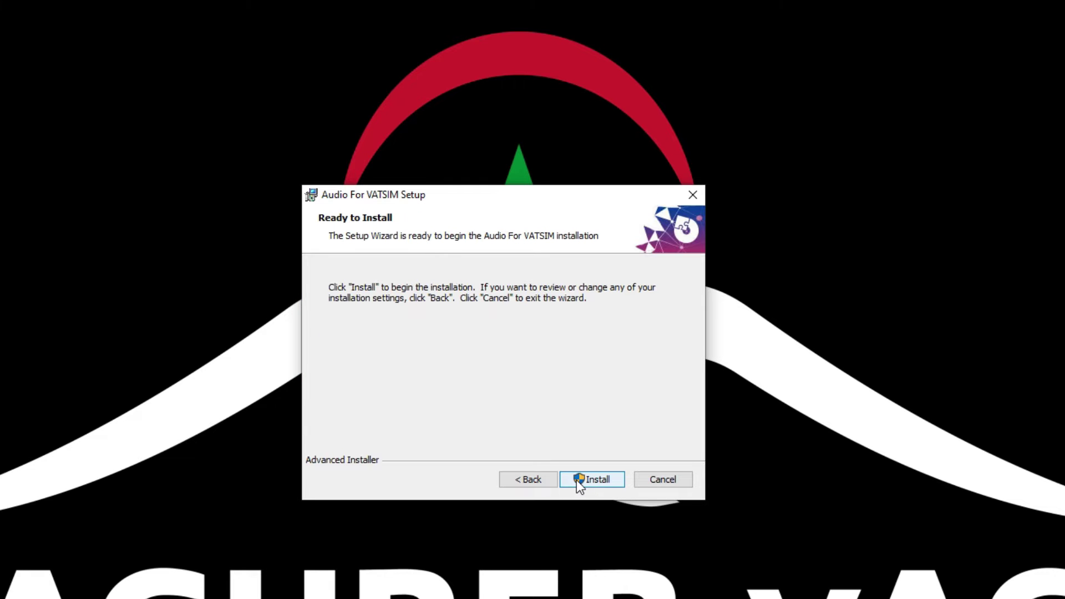
{"action": "left_click", "coordinate": [580, 479]}
{"action": "left_click", "coordinate": [419, 498]}
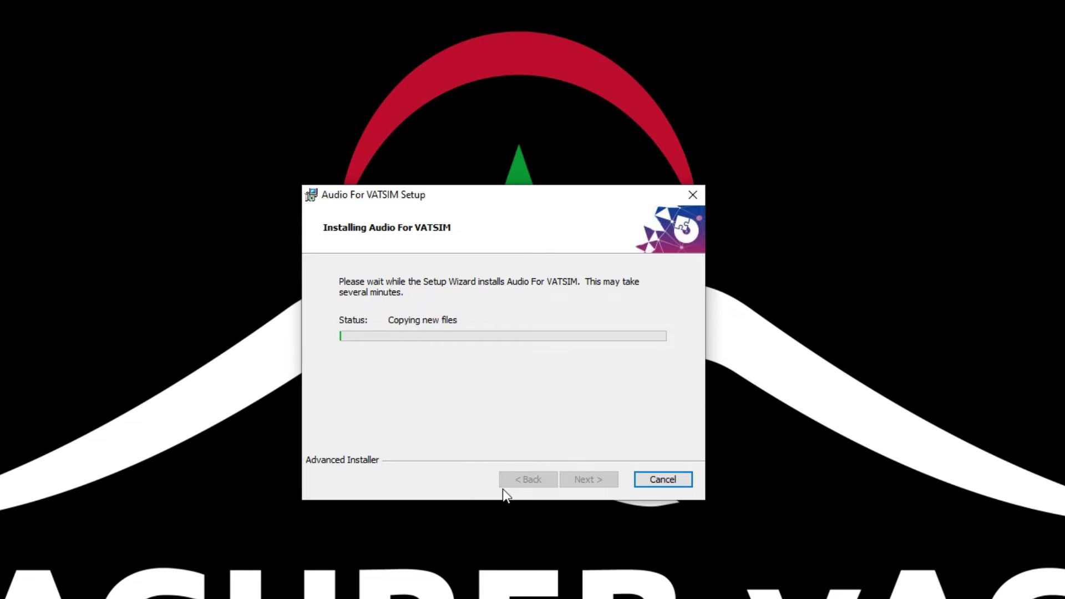
{"action": "left_click", "coordinate": [599, 480]}
{"action": "left_click", "coordinate": [422, 476]}
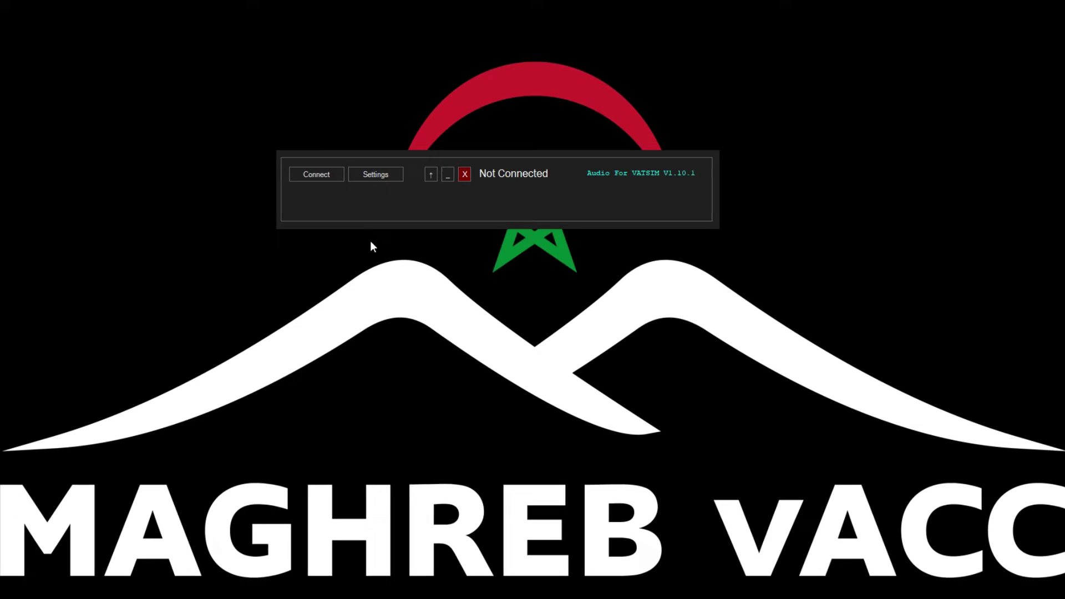
{"action": "left_click_drag", "start_coordinate": [469, 198], "coordinate": [509, 189]}
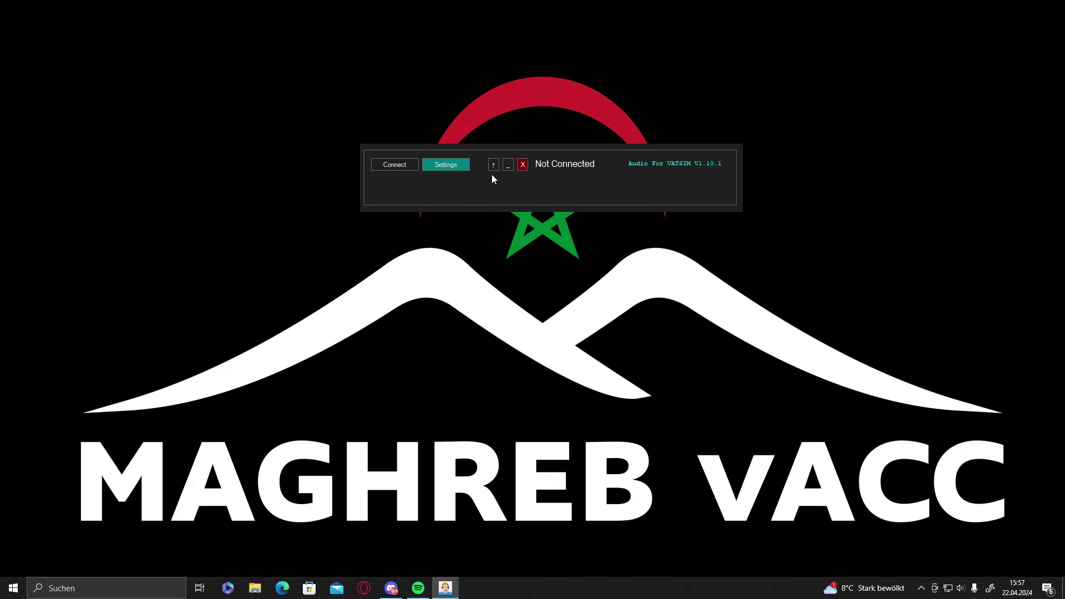
Open AFV Settings, edit the VATSIM CID and password fields, then cancel without saving.
{"action": "left_click", "coordinate": [446, 164]}
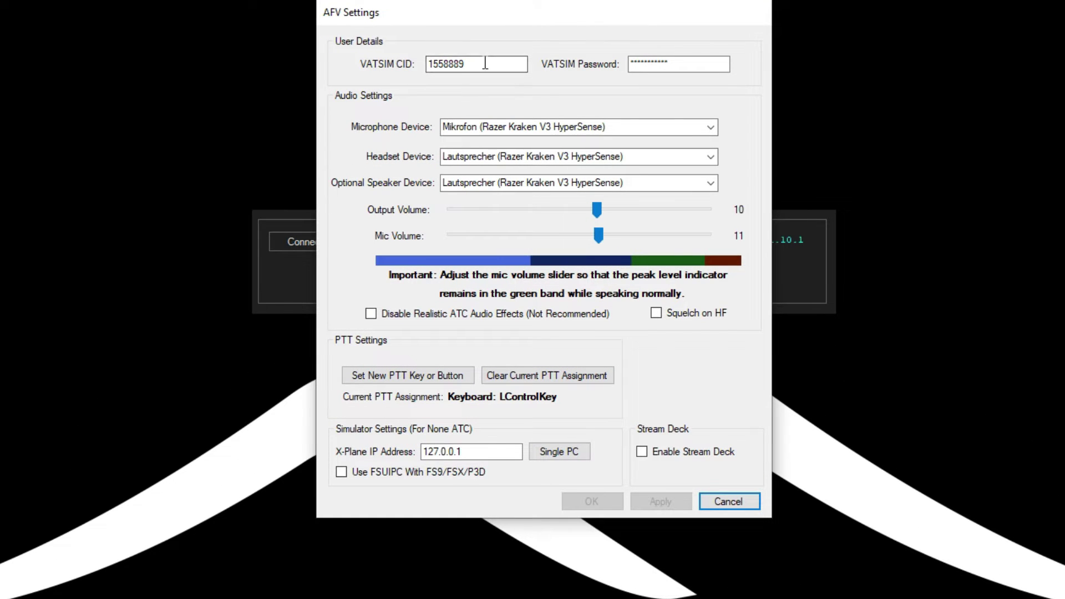
{"action": "left_click_drag", "start_coordinate": [483, 65], "coordinate": [433, 72]}
{"action": "double_click", "coordinate": [690, 71]}
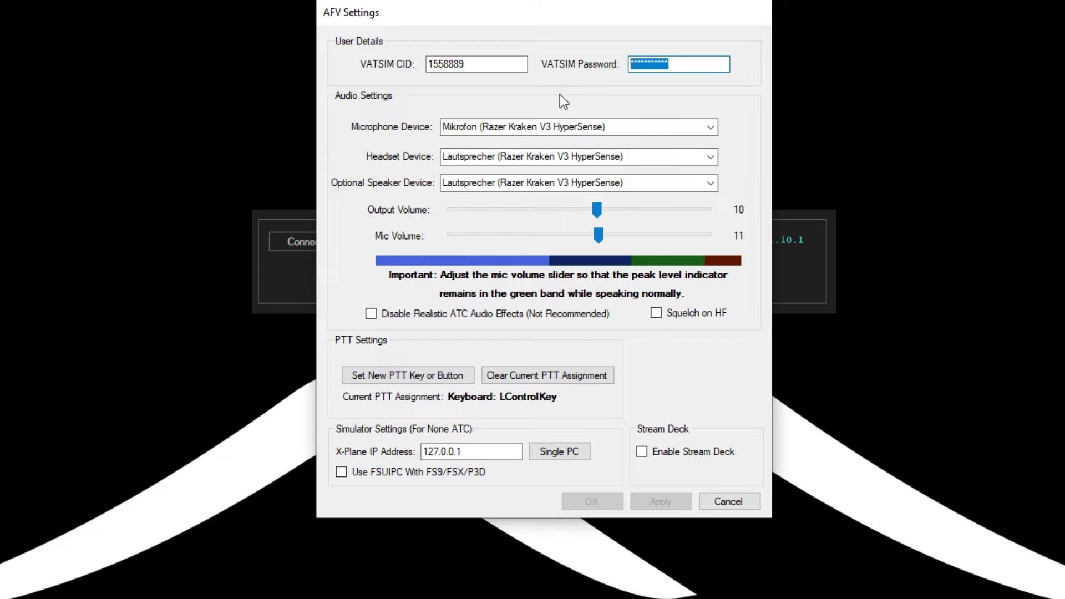
{"action": "type", "text": "***********"}
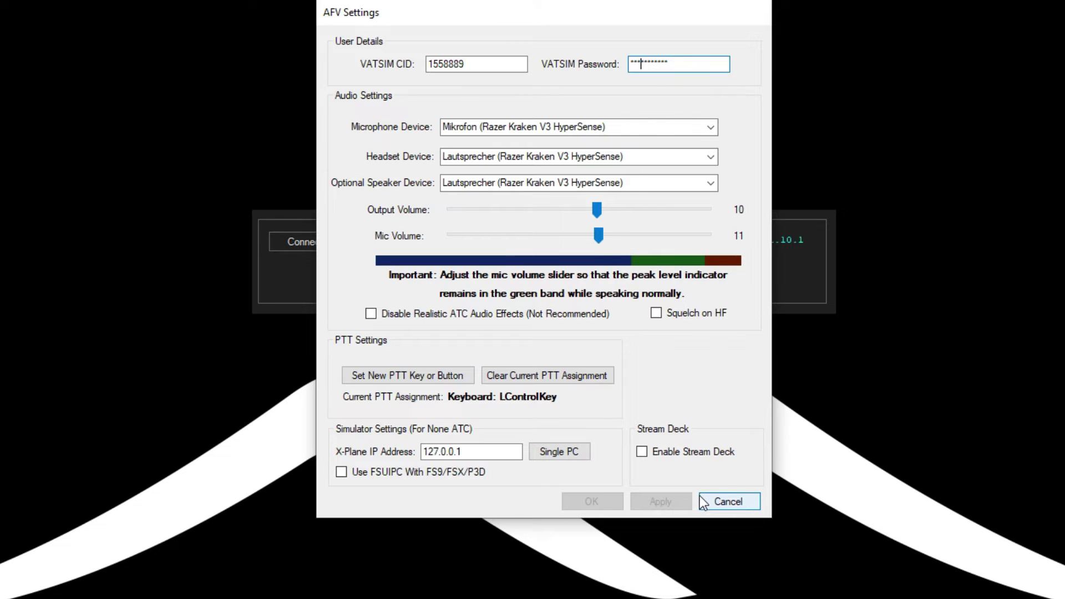
{"action": "left_click", "coordinate": [727, 502]}
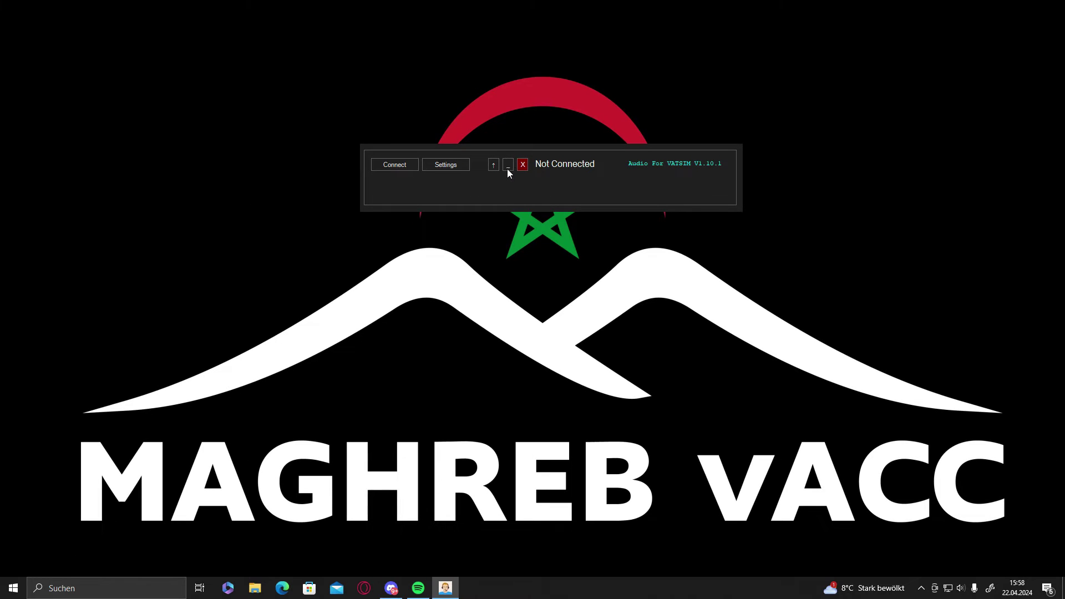
Minimize the audio client and browse File Explorer to Dokumente\Euroscope\Morocco.
{"action": "left_click", "coordinate": [508, 165]}
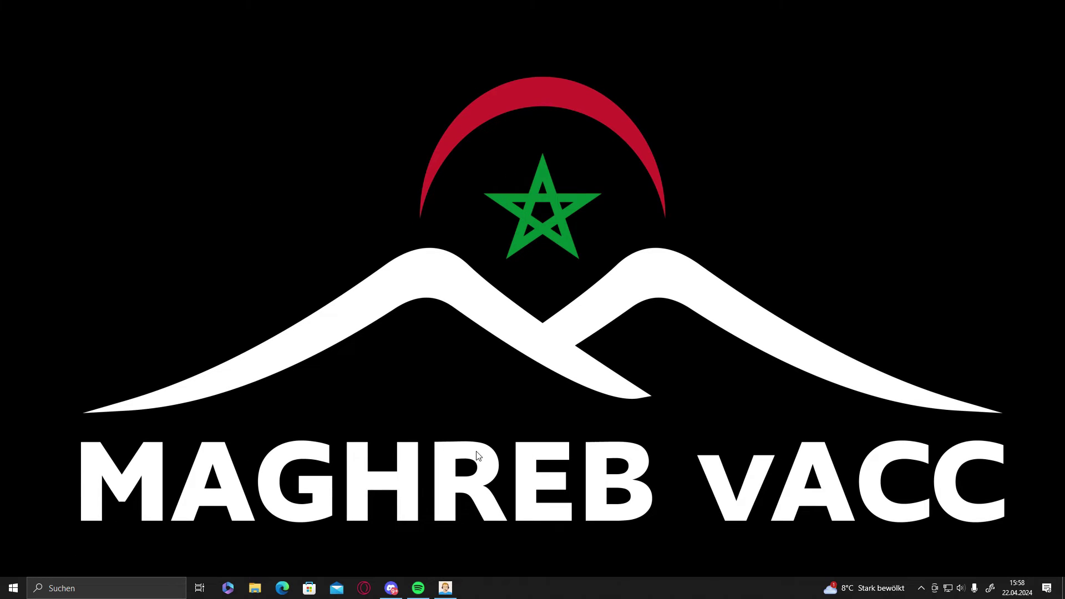
{"action": "left_click", "coordinate": [255, 588]}
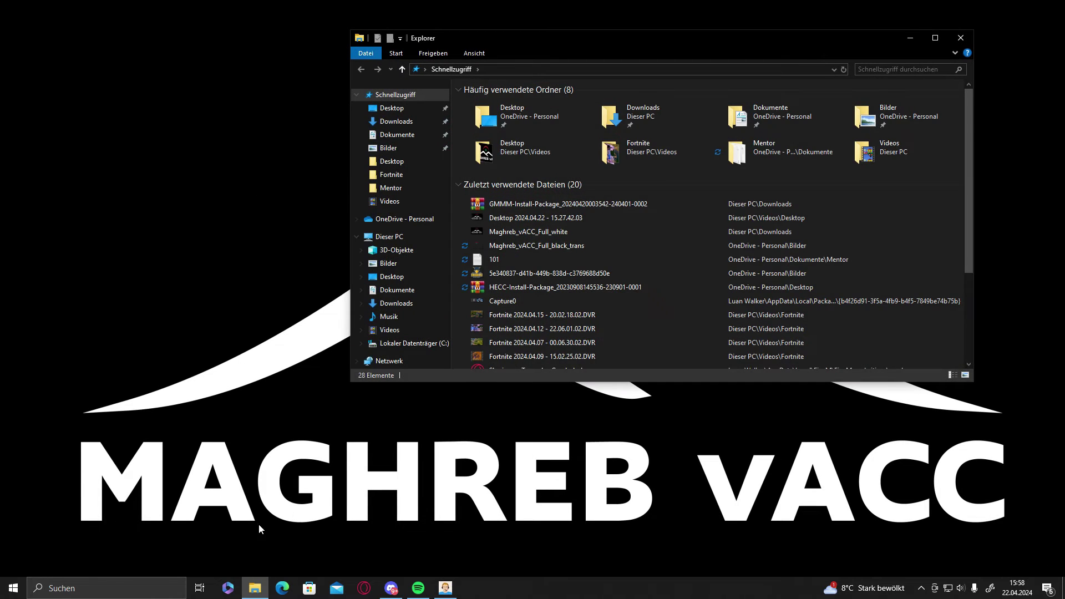
{"action": "left_click", "coordinate": [396, 121]}
{"action": "left_click", "coordinate": [391, 134]}
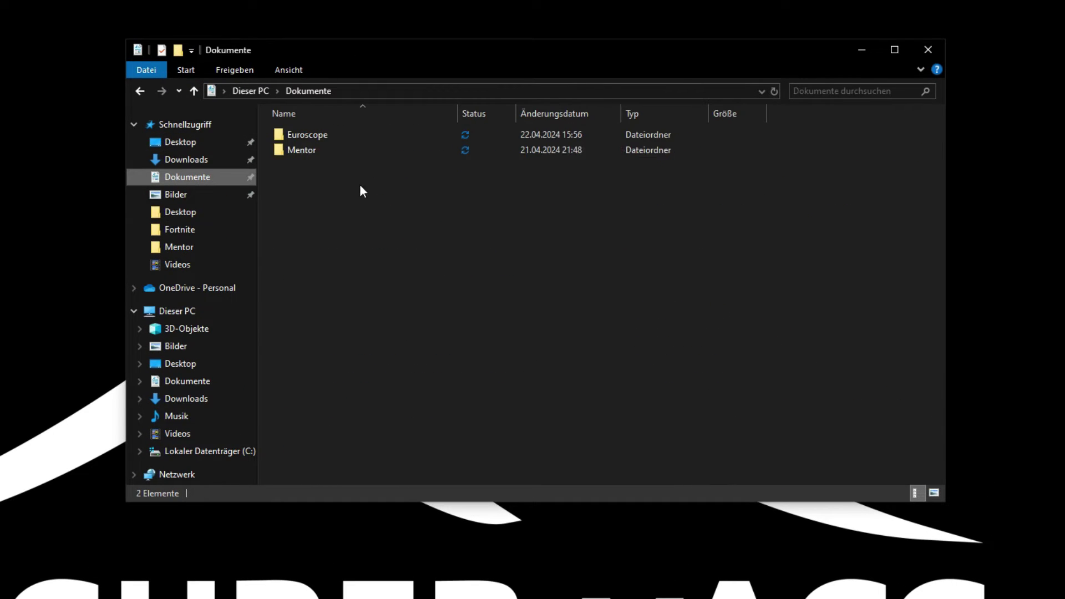
{"action": "left_click", "coordinate": [491, 107]}
{"action": "double_click", "coordinate": [311, 136]}
{"action": "double_click", "coordinate": [321, 138]}
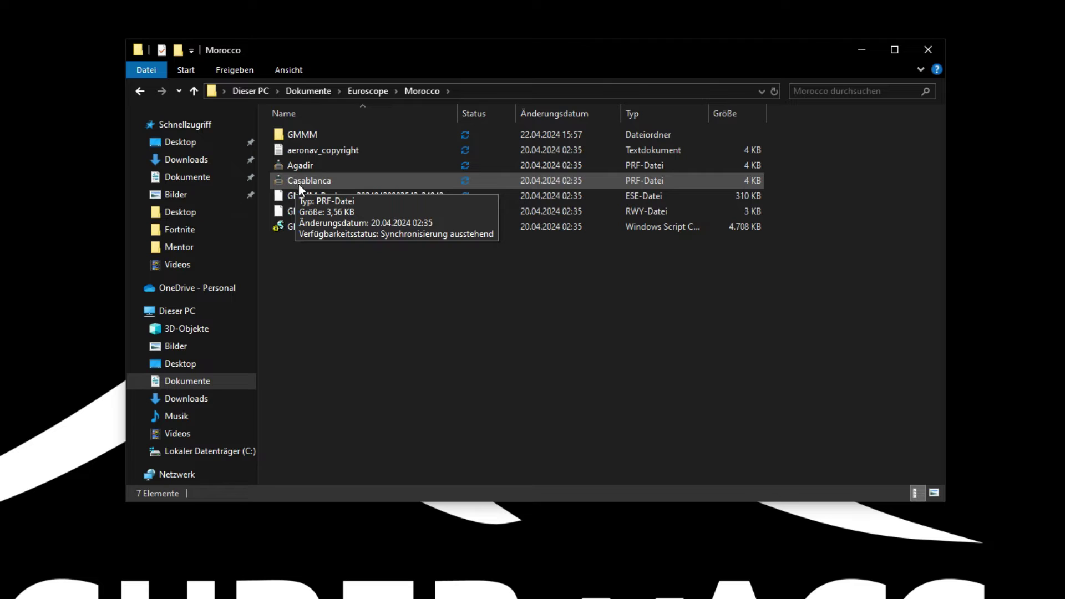
Choose to open the Casablanca profile with another app found on this PC.
{"action": "left_click", "coordinate": [301, 182]}
{"action": "right_click", "coordinate": [300, 182]}
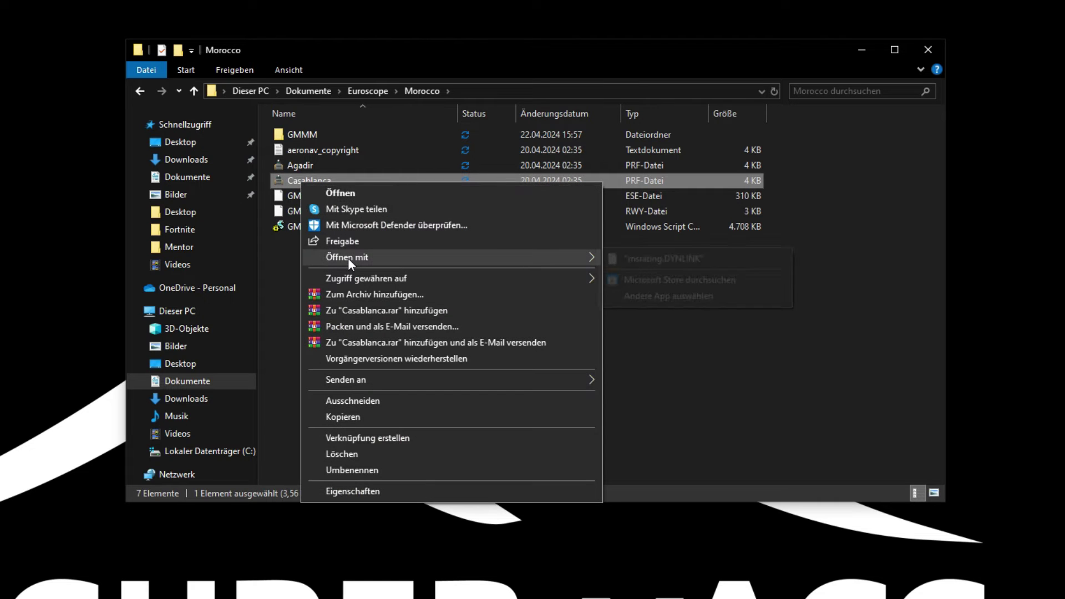
{"action": "mouse_move", "coordinate": [417, 257]}
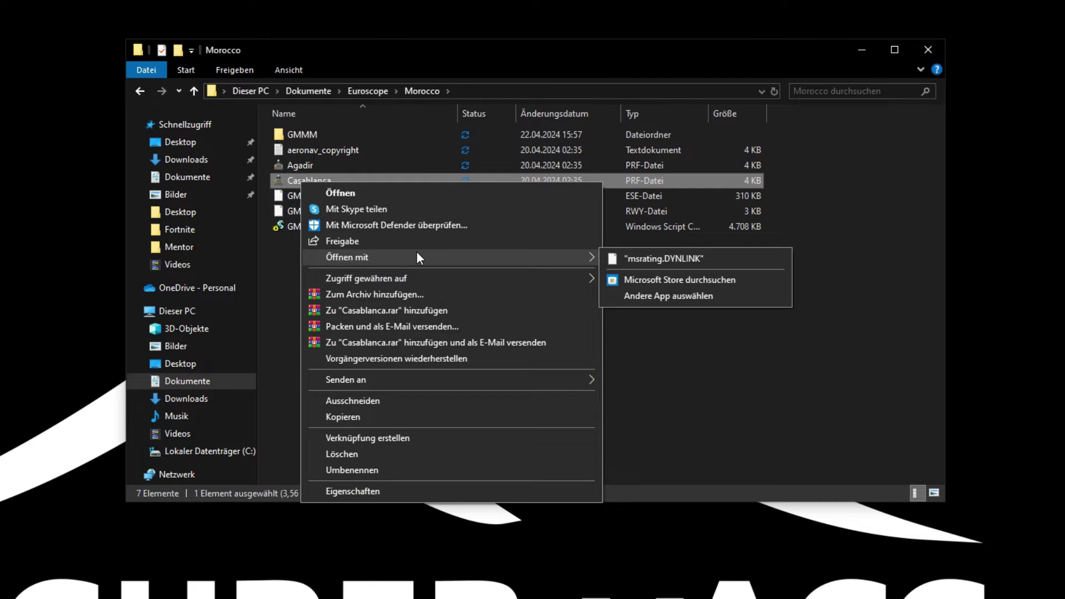
{"action": "right_click", "coordinate": [291, 182]}
{"action": "mouse_move", "coordinate": [581, 259]}
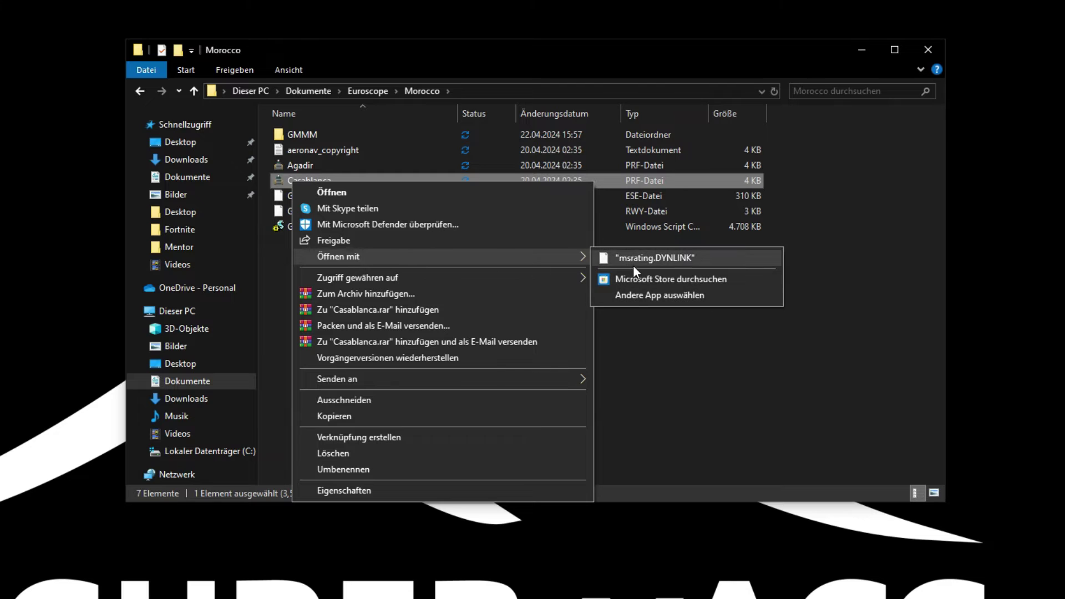
{"action": "left_click", "coordinate": [636, 295]}
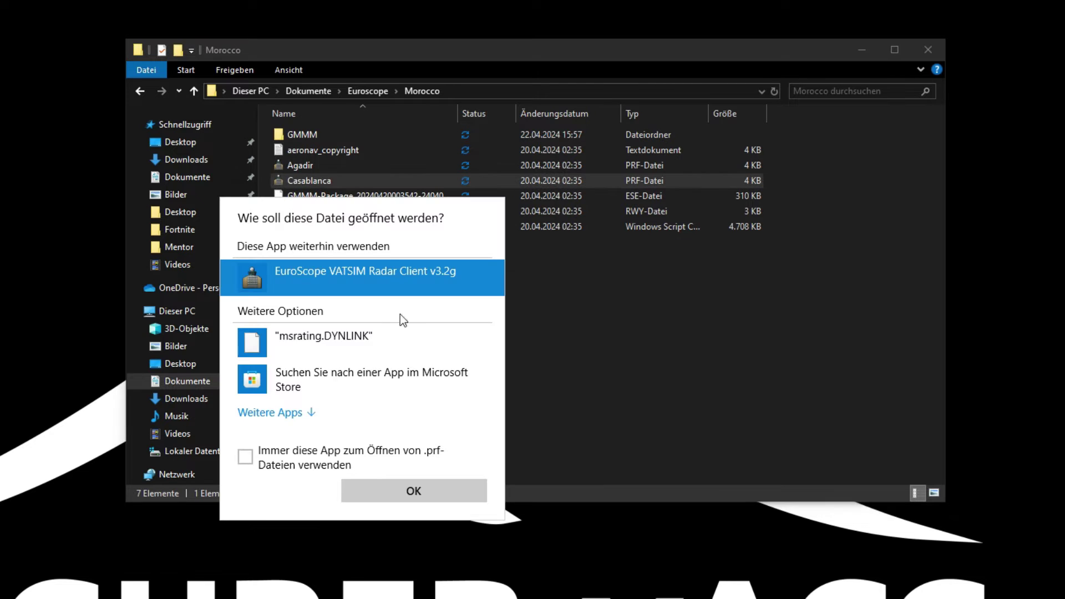
{"action": "left_click", "coordinate": [288, 416]}
{"action": "scroll", "coordinate": [309, 375], "scroll_direction": "down", "scroll_amount": 3}
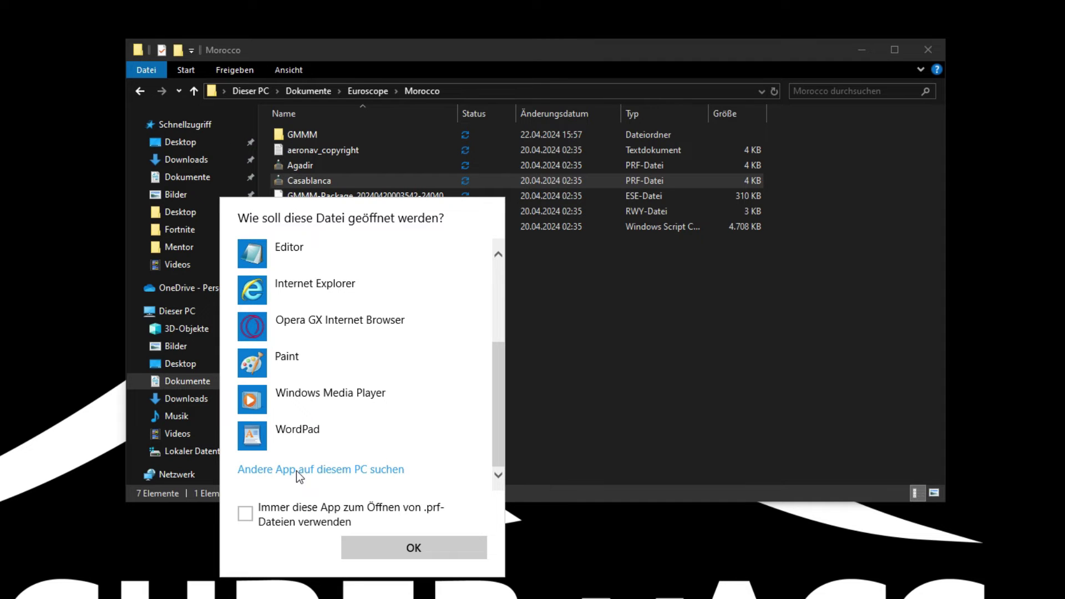
{"action": "left_click", "coordinate": [276, 471]}
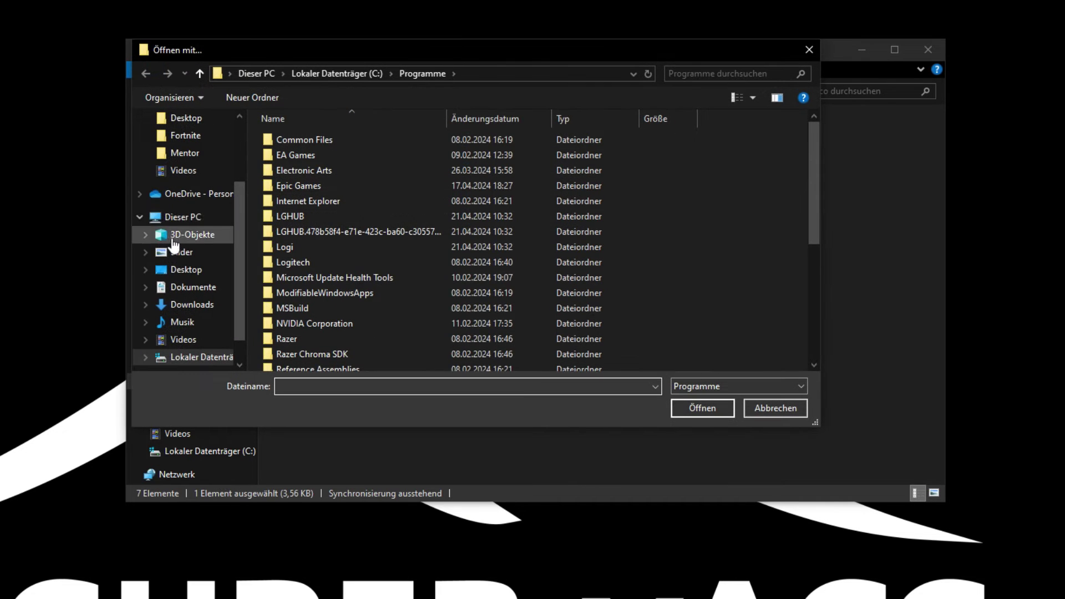
Pick EuroScope.exe in C:\Programme (x86)\EuroScope to open the Casablanca profile.
{"action": "left_click", "coordinate": [180, 217]}
{"action": "double_click", "coordinate": [344, 349]}
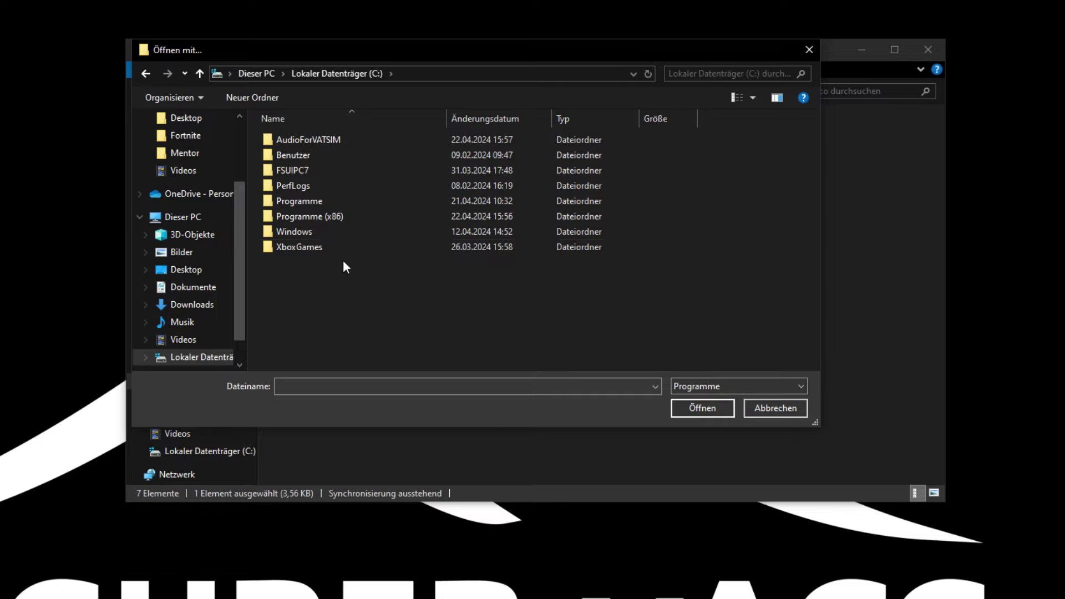
{"action": "double_click", "coordinate": [340, 217]}
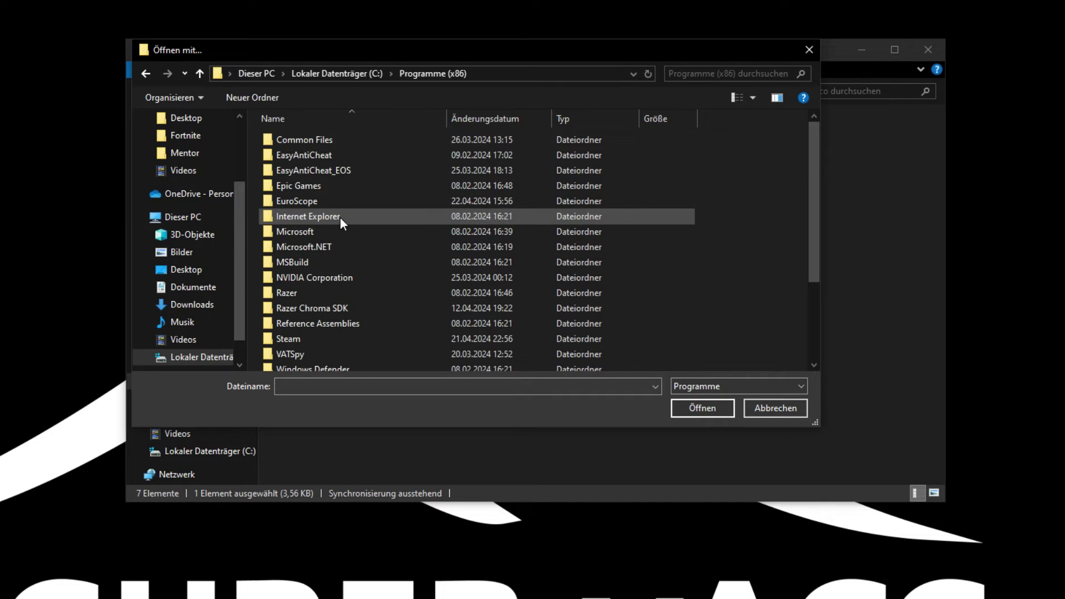
{"action": "double_click", "coordinate": [314, 199]}
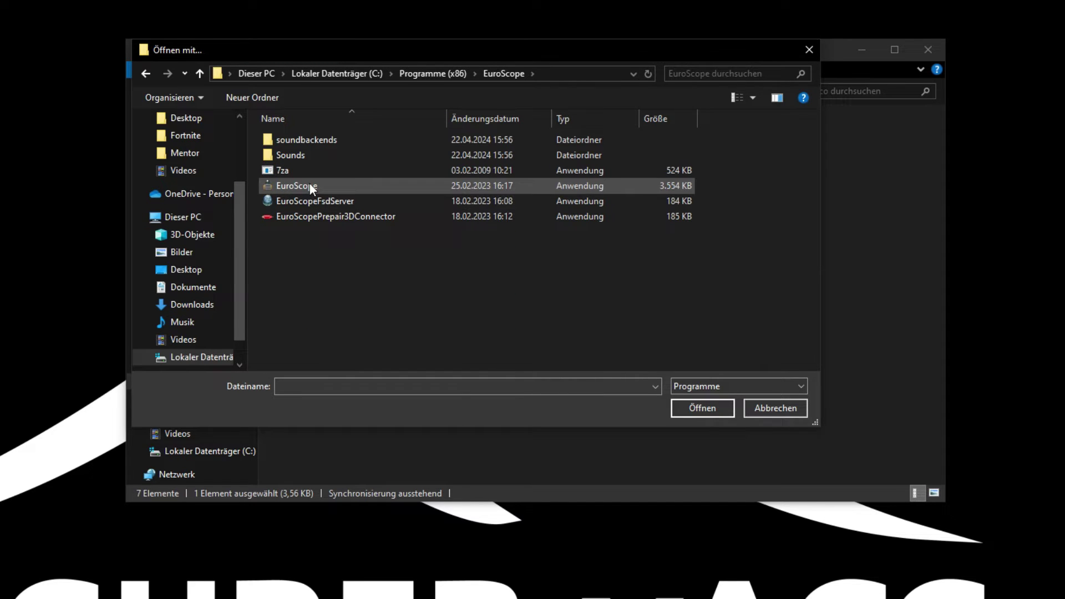
{"action": "left_click", "coordinate": [310, 188]}
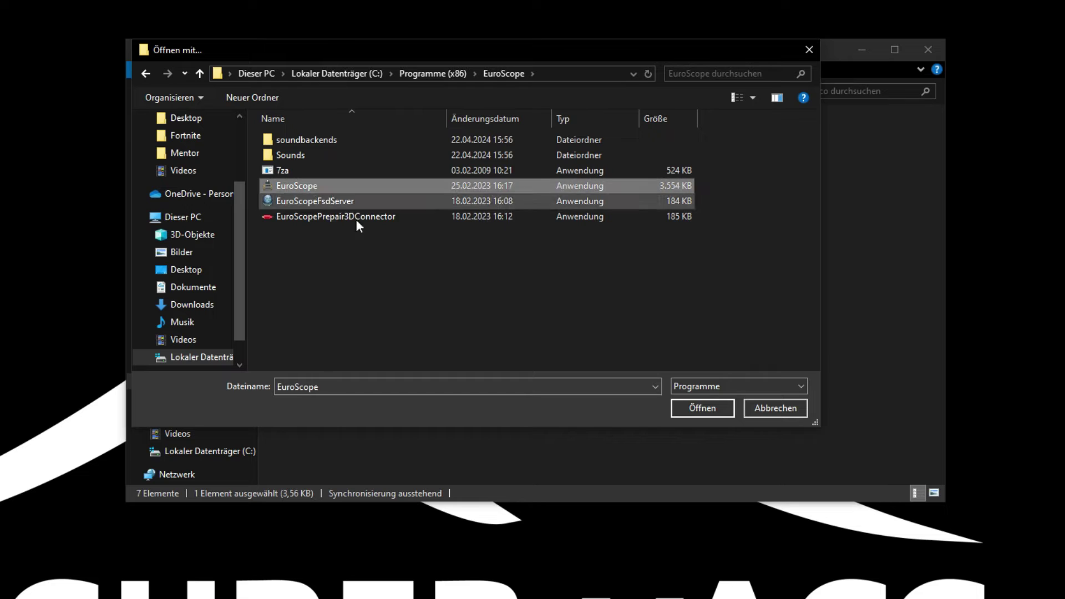
{"action": "left_click", "coordinate": [694, 409]}
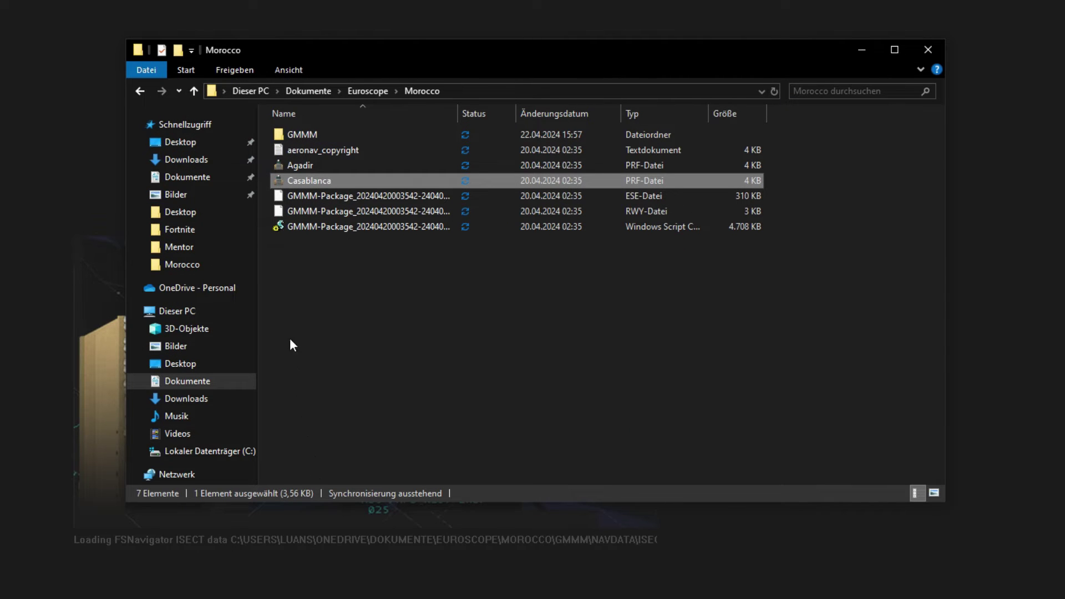
Close the leftover Explorer window and, once the profile loads, bring up the display-file loader.
{"action": "left_click", "coordinate": [926, 54]}
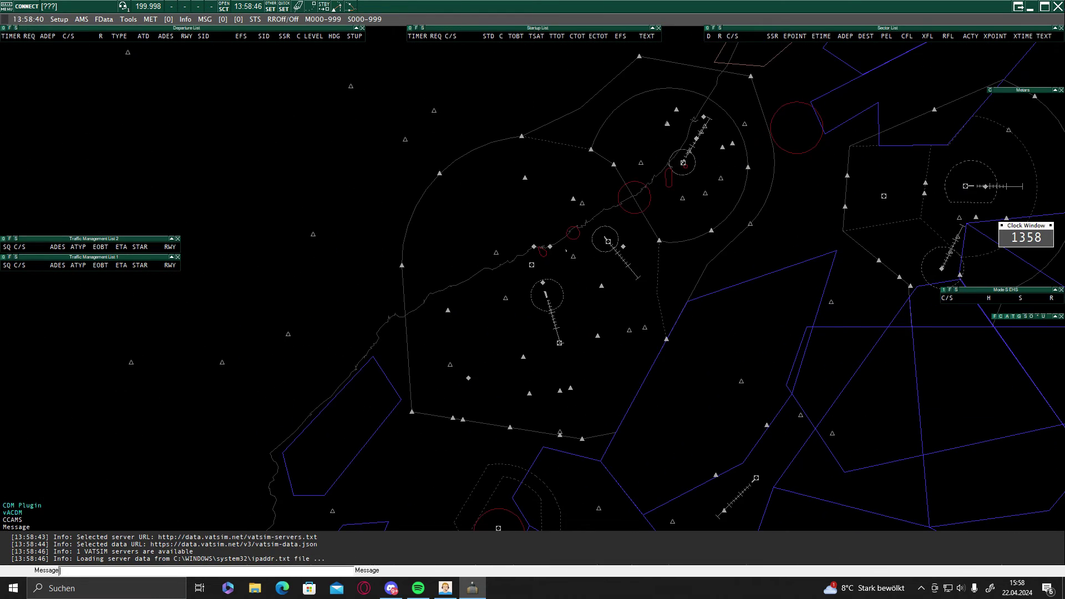
{"action": "left_click", "coordinate": [234, 8]}
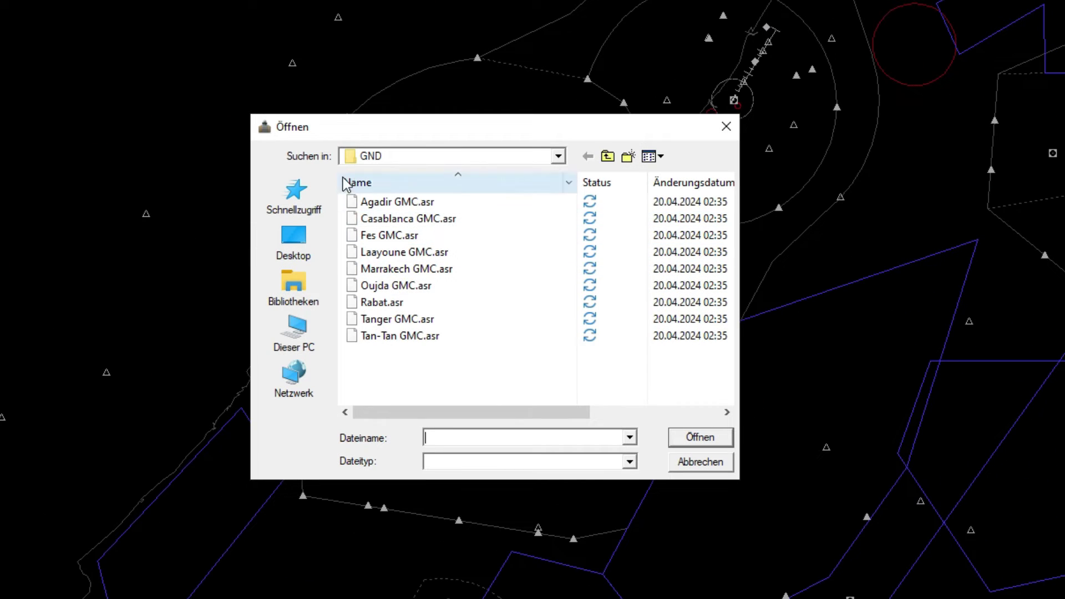
Load Casablanca GMC.asr from Dokumente\Euroscope\Morocco\GMMM\ASR\GND.
{"action": "left_click", "coordinate": [294, 286]}
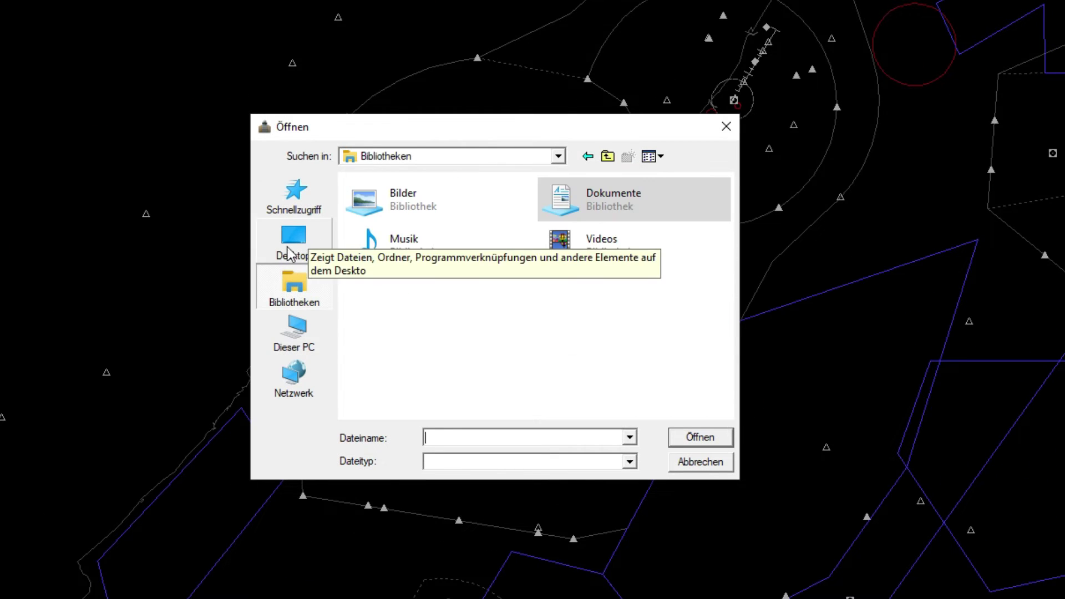
{"action": "double_click", "coordinate": [615, 203]}
{"action": "double_click", "coordinate": [393, 219]}
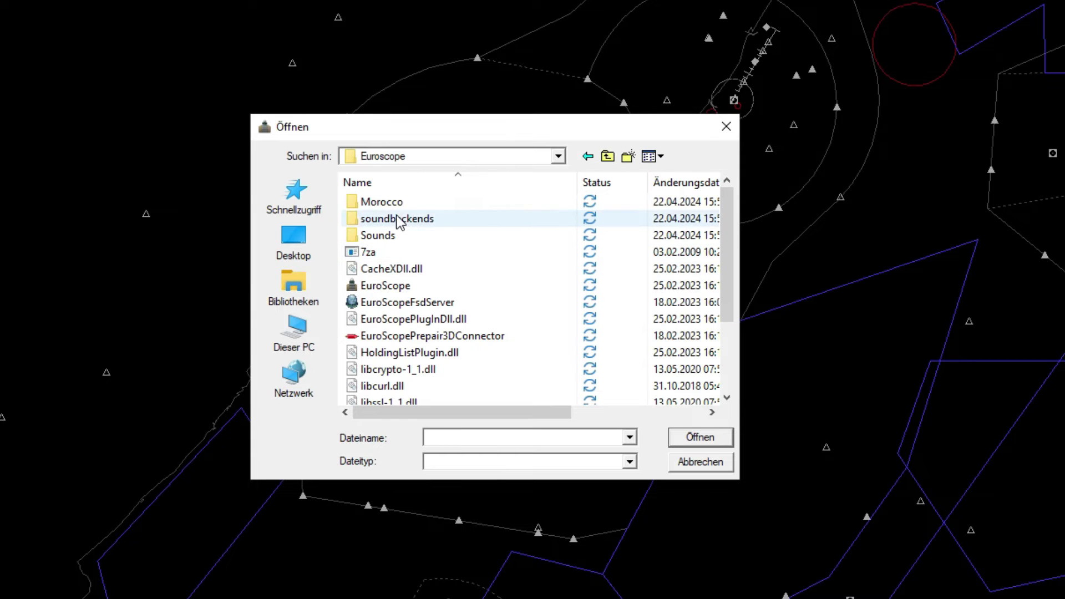
{"action": "double_click", "coordinate": [398, 203]}
{"action": "double_click", "coordinate": [389, 203]}
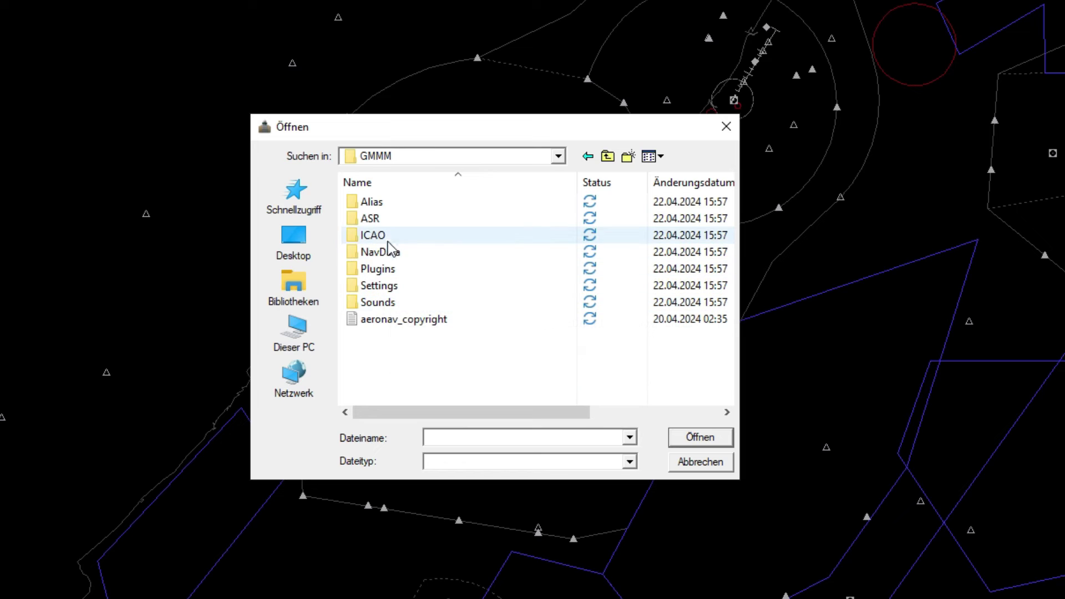
{"action": "left_click", "coordinate": [386, 221]}
{"action": "double_click", "coordinate": [385, 222]}
{"action": "double_click", "coordinate": [387, 205]}
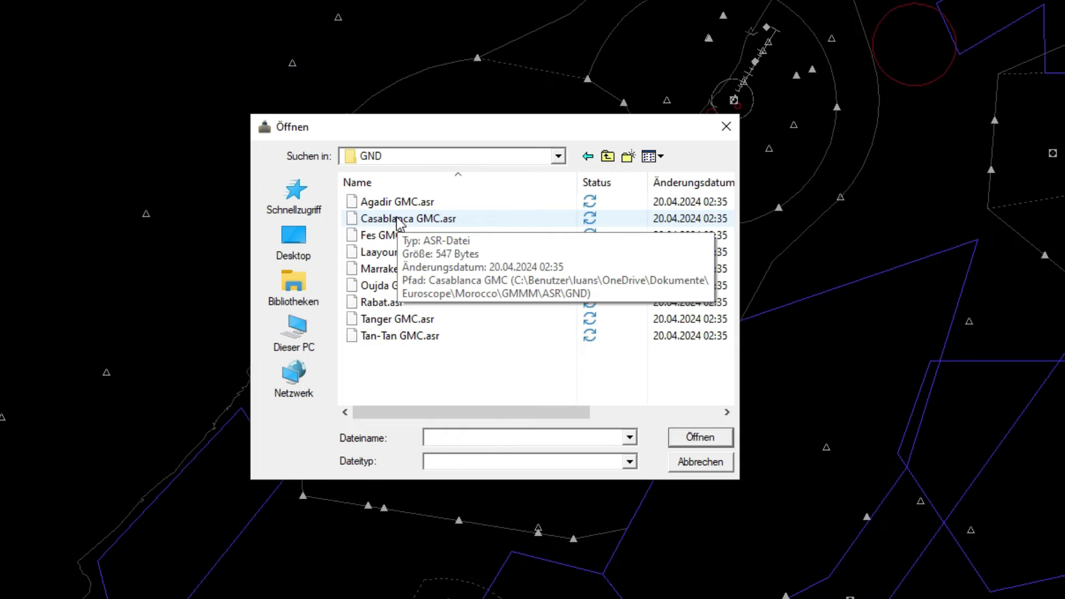
{"action": "double_click", "coordinate": [399, 220]}
Move the APP radar inset lower right, switch outbound to 35R, and close both Traffic Management Lists.
{"action": "scroll", "coordinate": [527, 278], "scroll_direction": "down", "scroll_amount": 5}
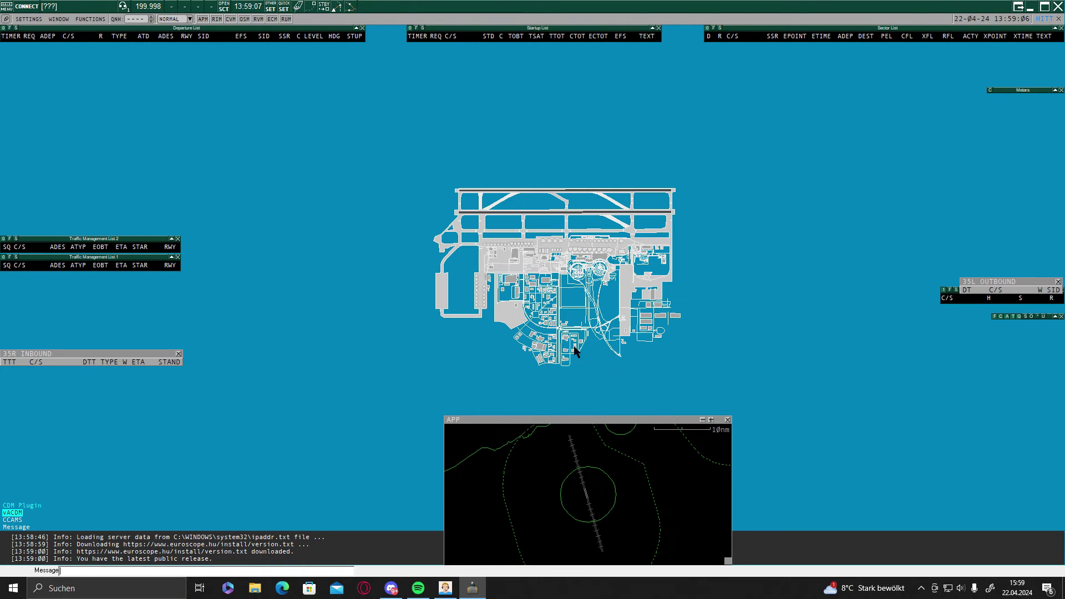
{"action": "left_click_drag", "start_coordinate": [555, 420], "coordinate": [851, 383]}
{"action": "left_click", "coordinate": [1057, 285]}
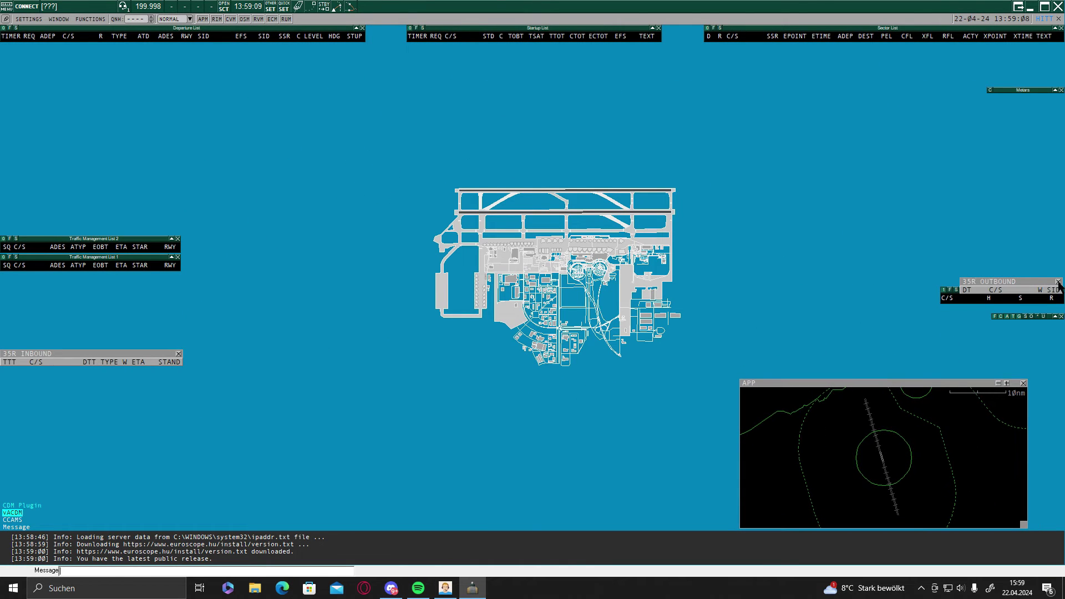
{"action": "left_click", "coordinate": [178, 239]}
{"action": "left_click", "coordinate": [178, 257]}
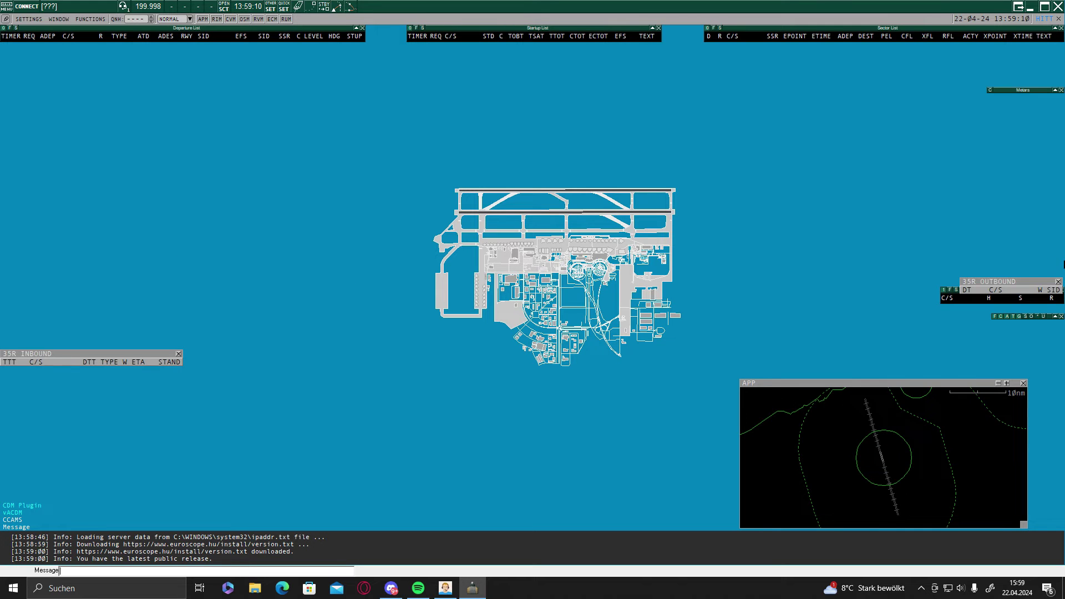
Shift the 35R OUTBOUND list, indicator bar and floating plugin window higher up the screen.
{"action": "left_click_drag", "start_coordinate": [1020, 284], "coordinate": [1012, 256]}
{"action": "left_click_drag", "start_coordinate": [1025, 321], "coordinate": [797, 243]}
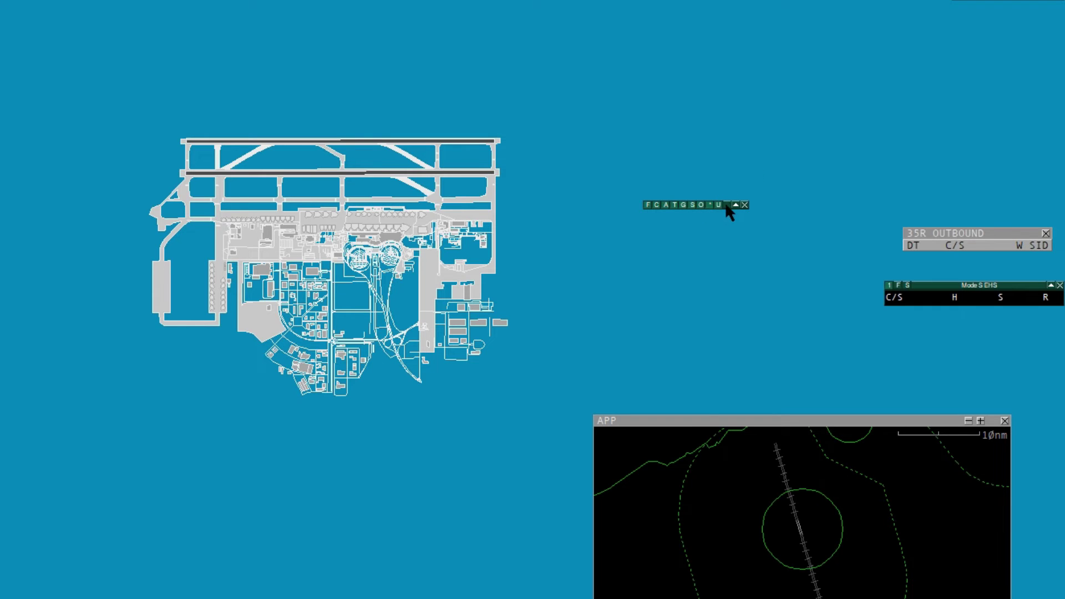
{"action": "left_click_drag", "start_coordinate": [724, 202], "coordinate": [763, 162]}
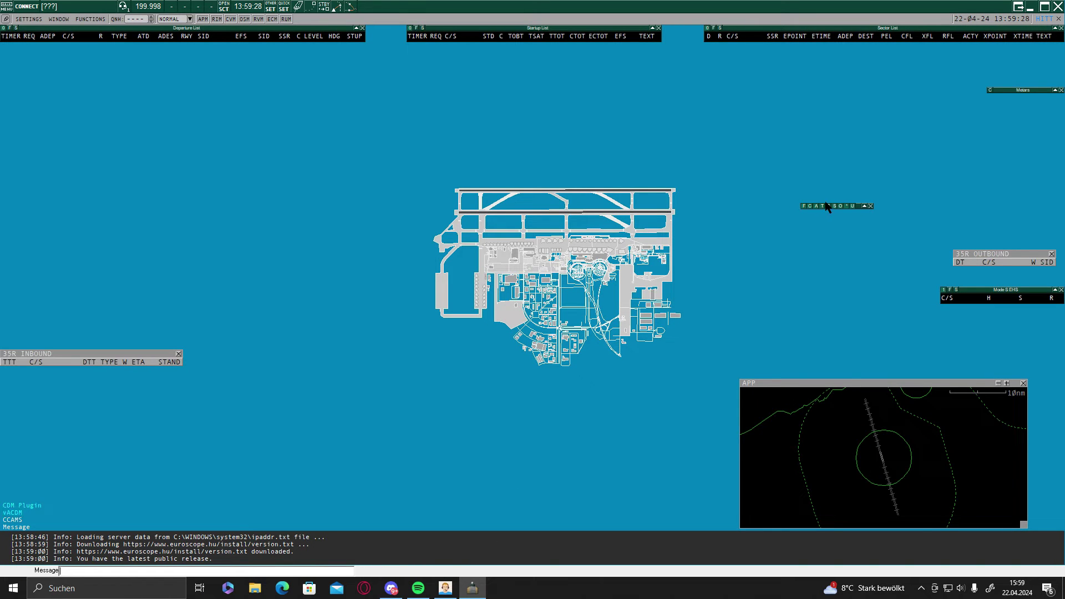
{"action": "left_click_drag", "start_coordinate": [824, 205], "coordinate": [832, 196]}
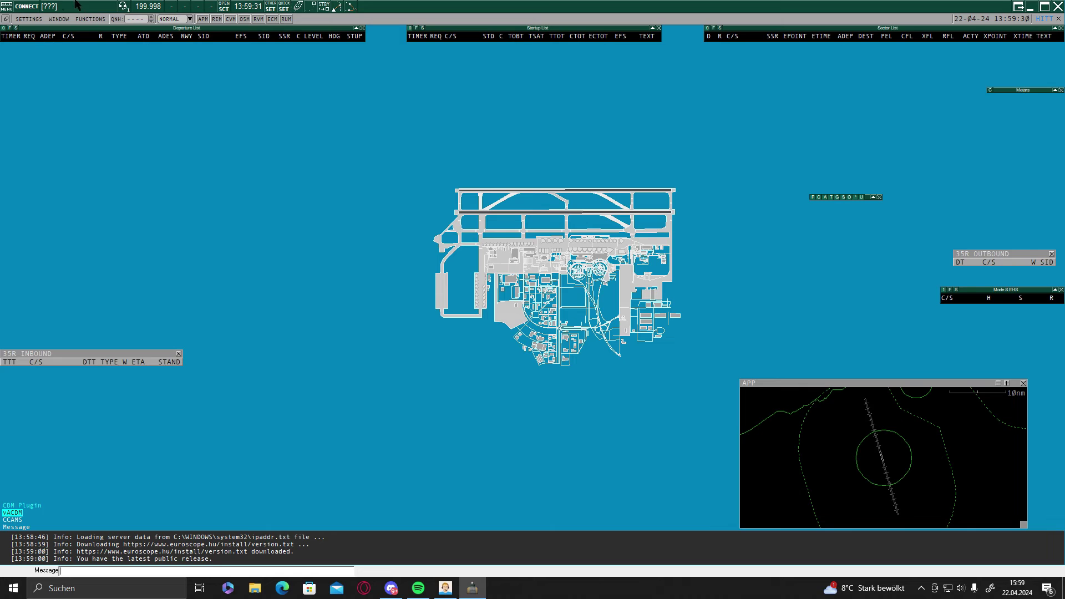
Set the connection callsign to LW_OBS and select the AUTOMATIC server.
{"action": "left_click", "coordinate": [27, 7]}
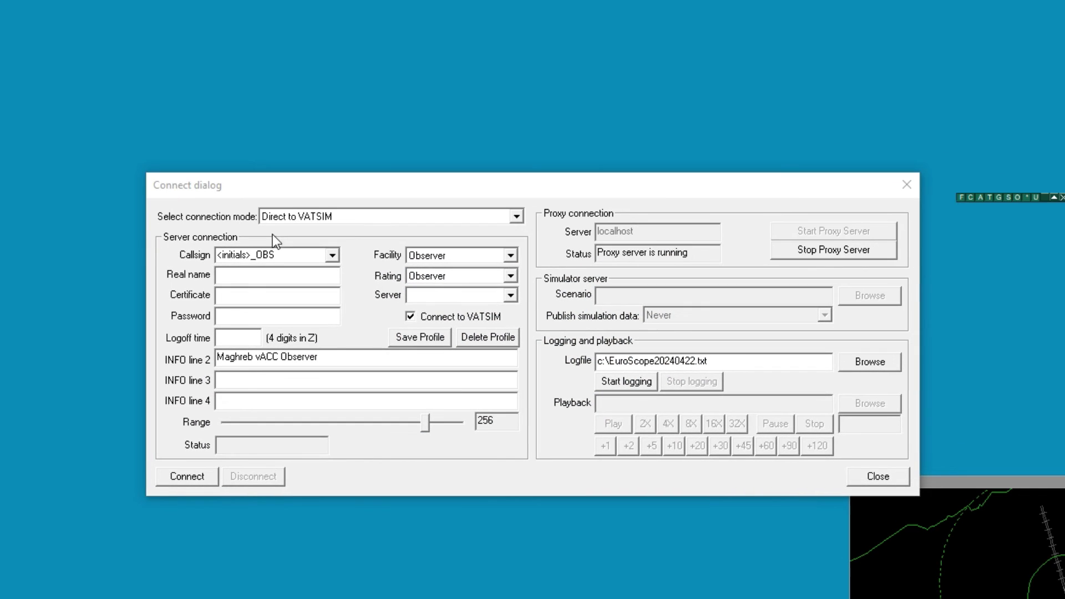
{"action": "double_click", "coordinate": [531, 357]}
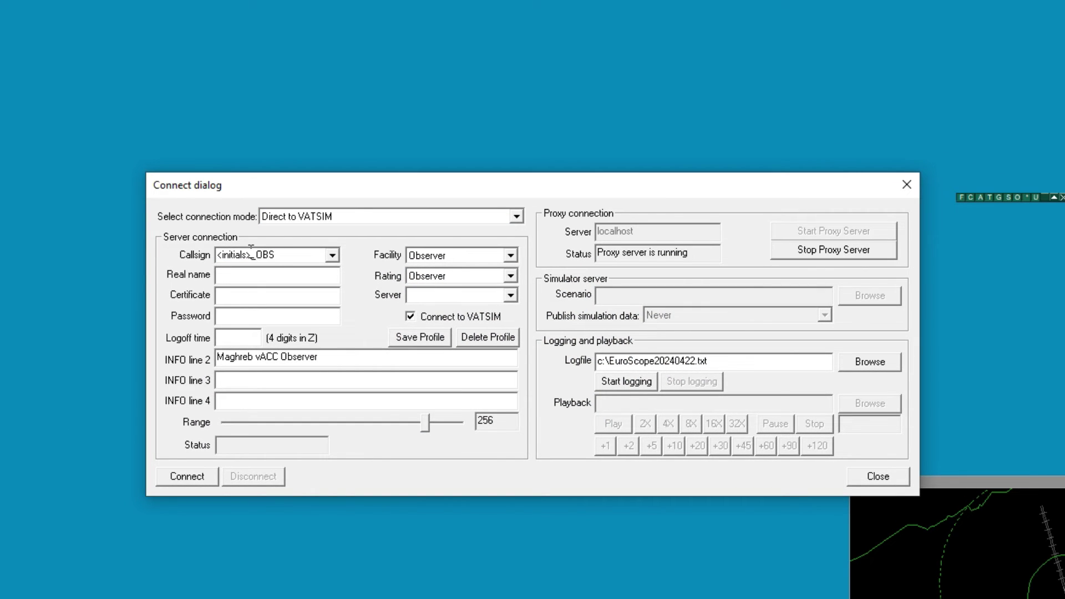
{"action": "type", "text": "L"}
{"action": "key", "text": "BackSpace"}
{"action": "key", "text": "BackSpace"}
{"action": "type", "text": "W_OBS"}
{"action": "left_click", "coordinate": [510, 295]}
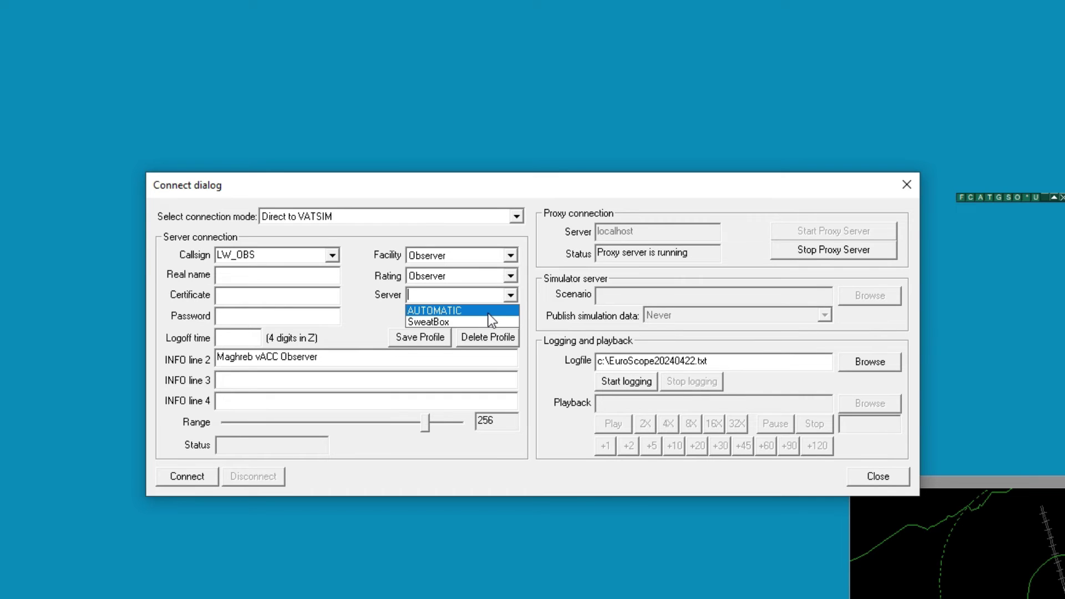
{"action": "left_click", "coordinate": [421, 305]}
Enter the real name, VATSIM certificate ID and account password.
{"action": "left_click", "coordinate": [286, 276]}
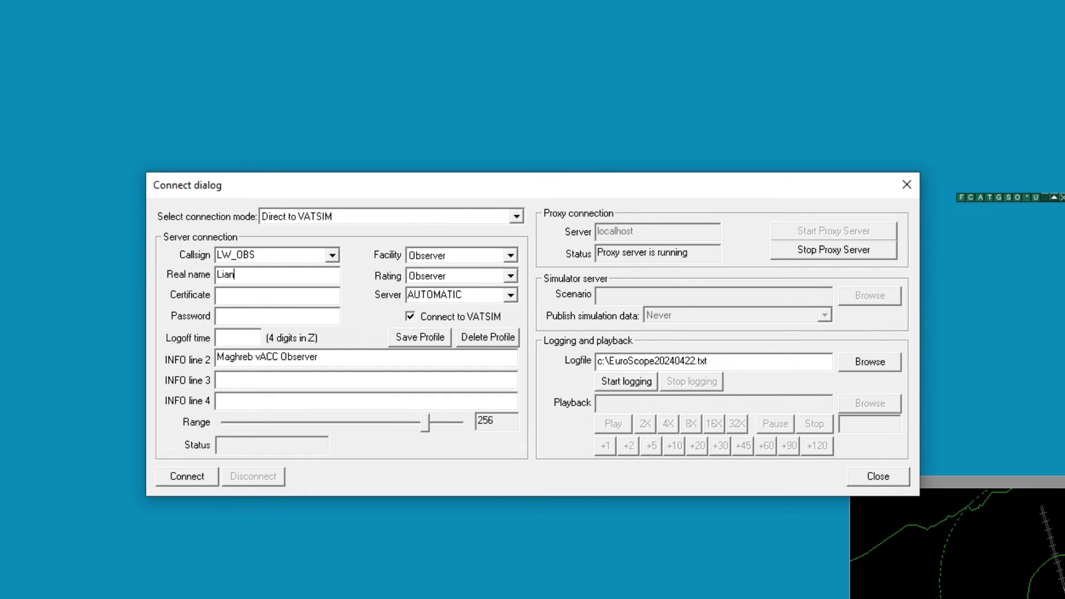
{"action": "left_click", "coordinate": [218, 295]}
{"action": "key", "text": "Tab"}
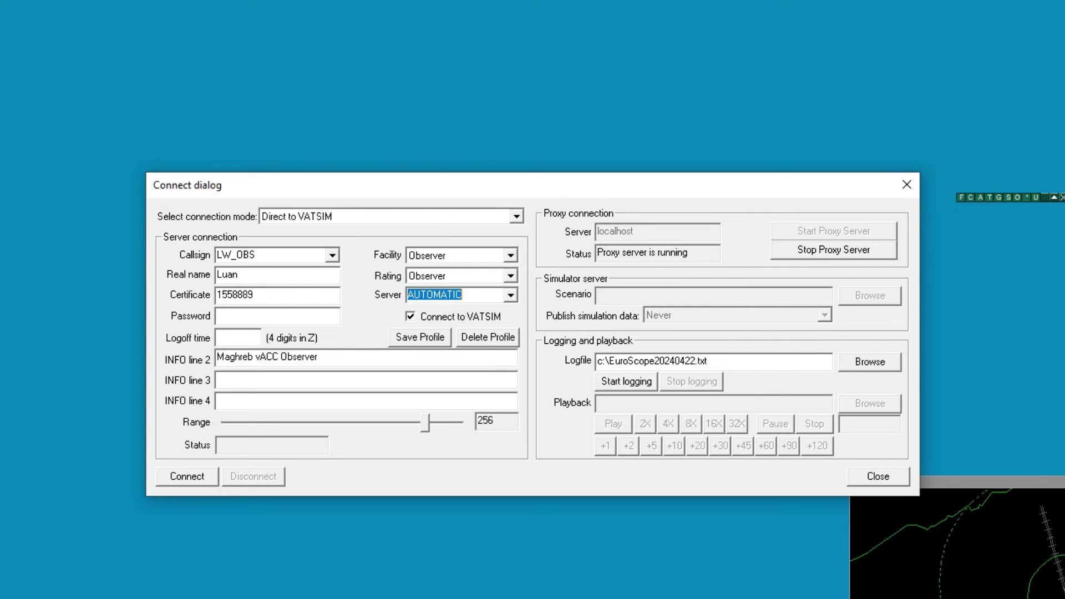
{"action": "key", "text": "Tab"}
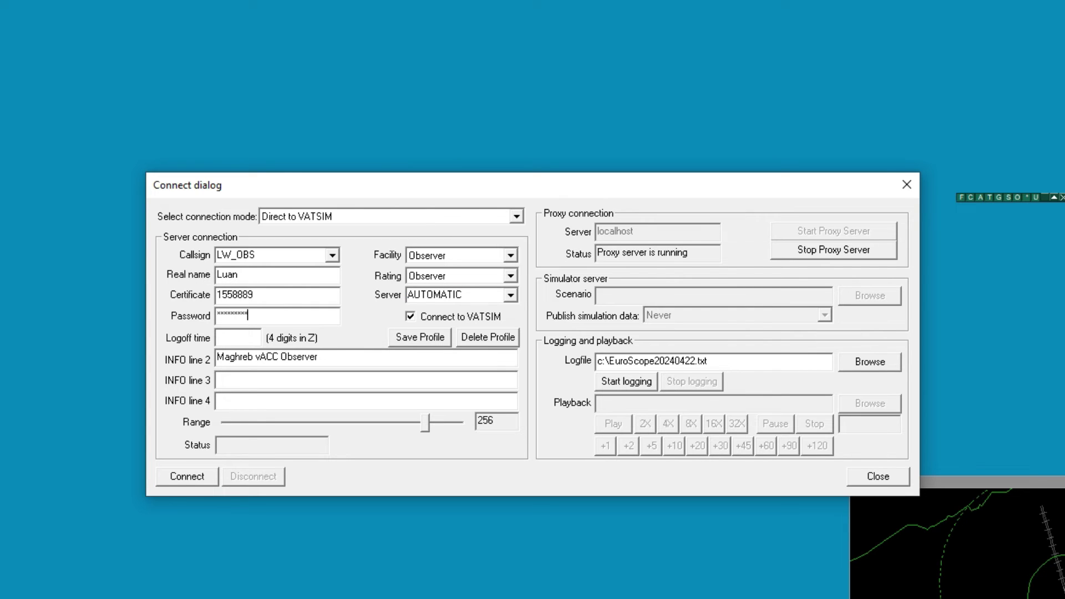
Connect EuroScope to VATSIM as observer and launch Audio for VATSIM from the Start menu.
{"action": "left_click", "coordinate": [203, 476]}
{"action": "key", "text": "super"}
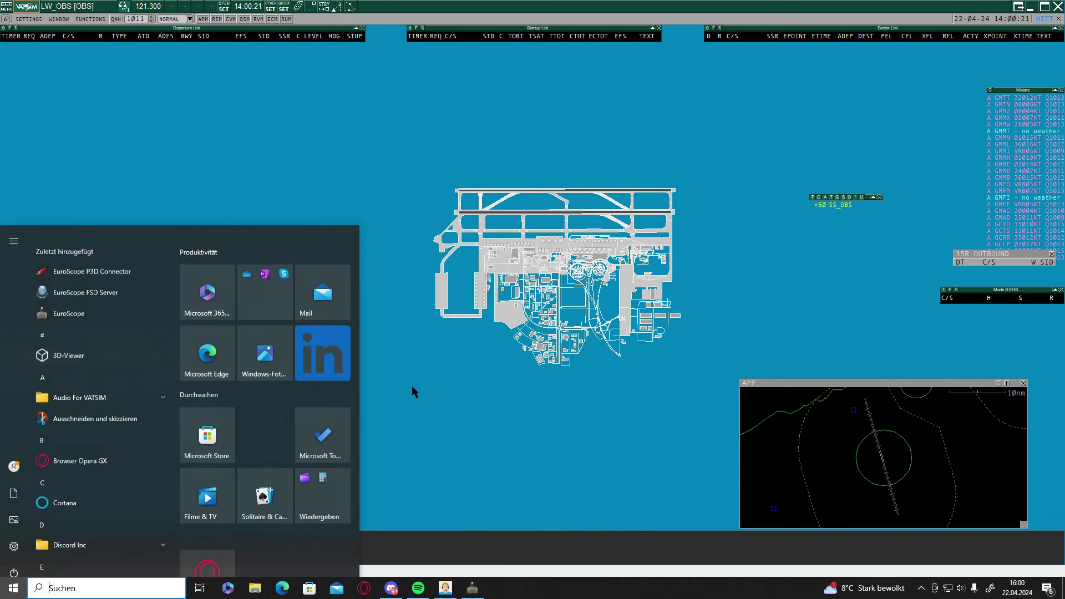
{"action": "key", "text": "super"}
{"action": "key", "text": "super"}
{"action": "type", "text": "audio"}
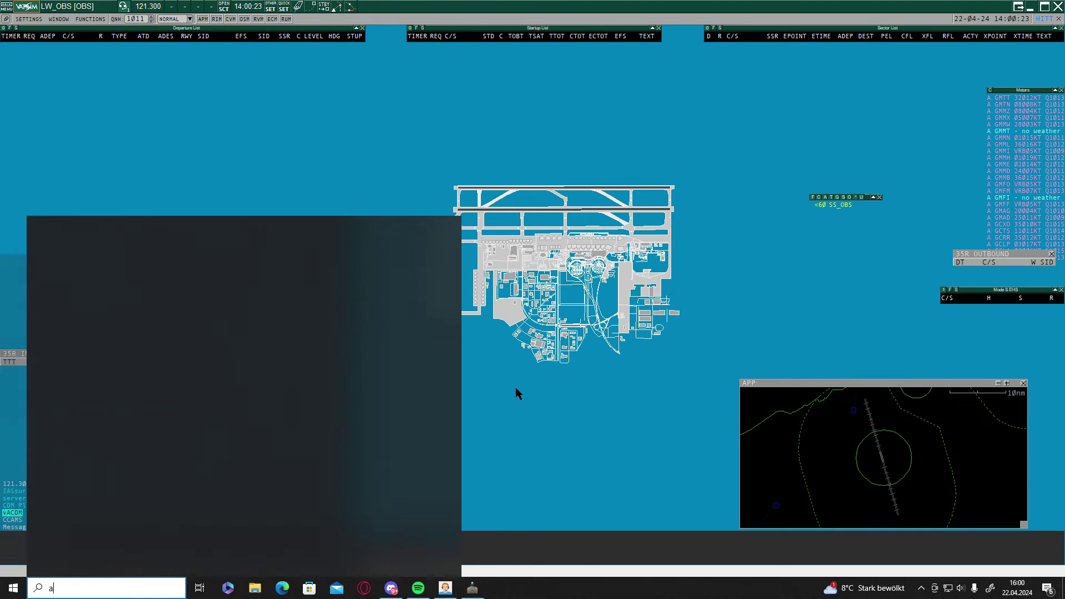
{"action": "key", "text": "Return"}
{"action": "key", "text": "Return"}
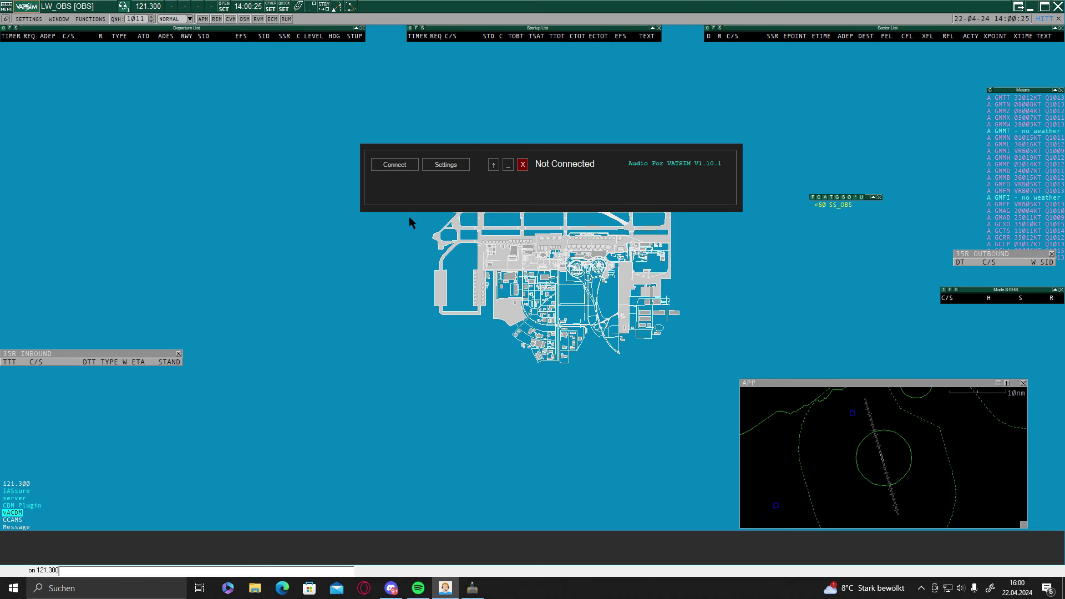
Check the voice client settings without changes, then connect Audio for VATSIM.
{"action": "left_click", "coordinate": [458, 165]}
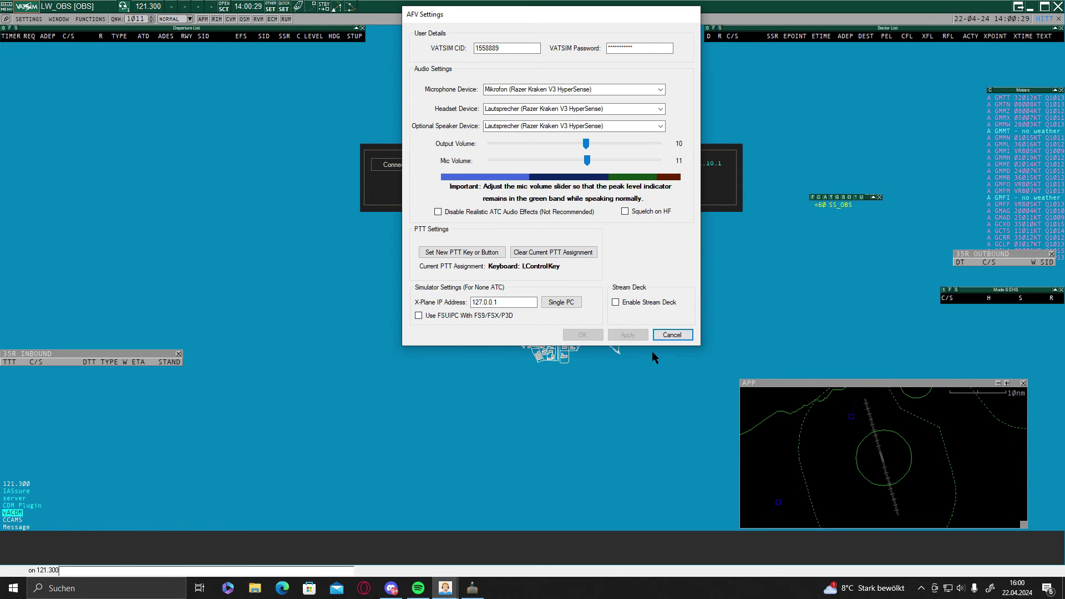
{"action": "left_click", "coordinate": [673, 338]}
{"action": "left_click", "coordinate": [395, 165]}
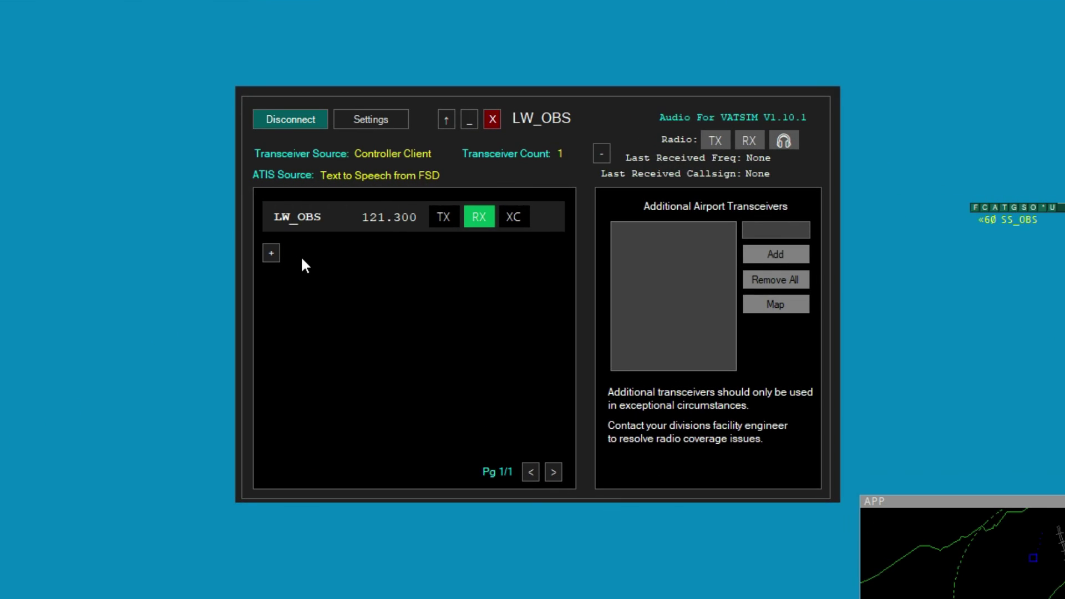
Add station GMMN_TWR (118.500) in Audio for VATSIM and enable RX on it.
{"action": "left_click", "coordinate": [272, 253]}
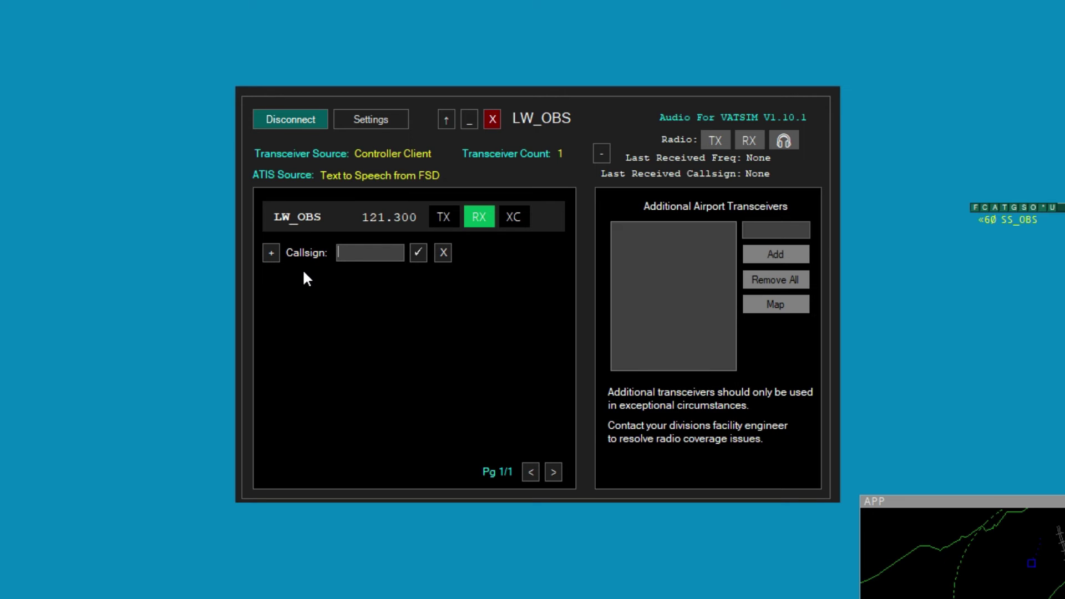
{"action": "type", "text": "GMM"}
{"action": "left_click", "coordinate": [1009, 223]}
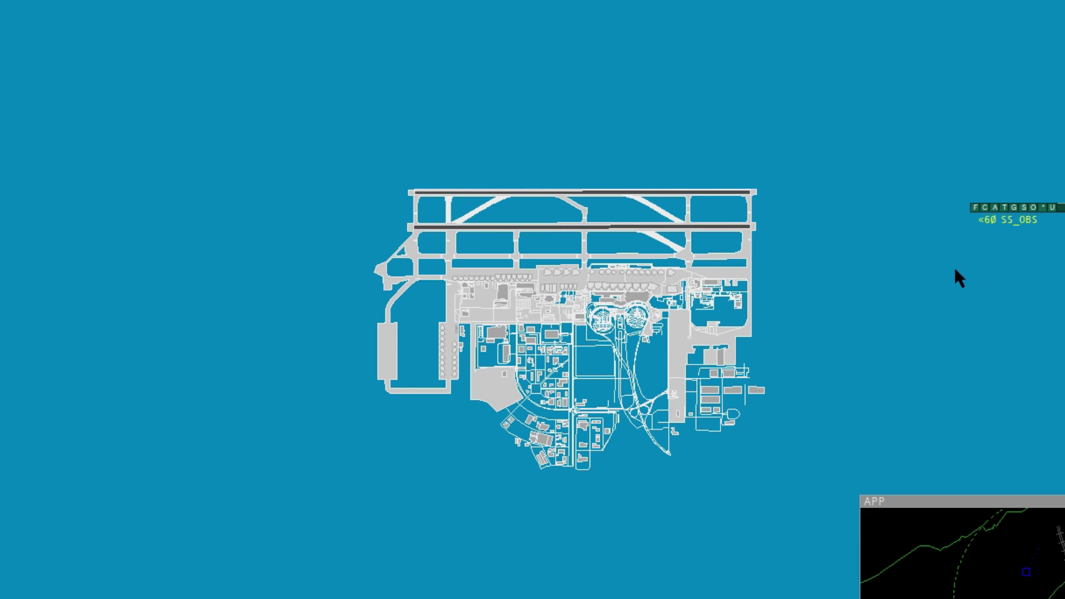
{"action": "key", "text": "alt+Tab"}
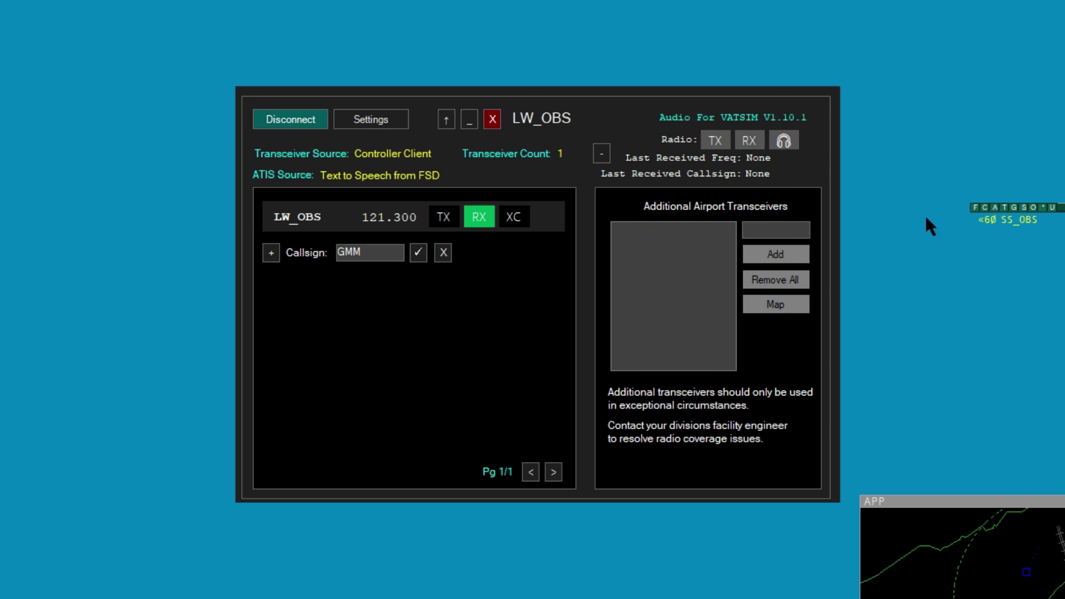
{"action": "key", "text": "BackSpace"}
{"action": "key", "text": "BackSpace"}
{"action": "key", "text": "BackSpace"}
{"action": "type", "text": "GMMN_TWR"}
{"action": "left_click", "coordinate": [419, 253]}
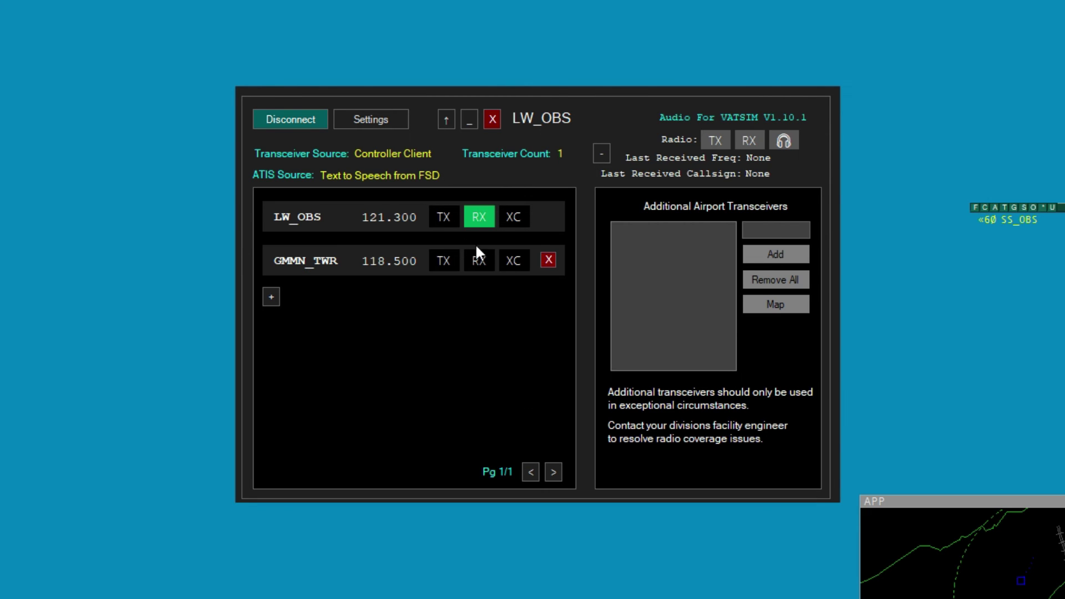
{"action": "left_click", "coordinate": [479, 262]}
Move the voice client aside, zoom the radar, and park the plugin window above the weather list.
{"action": "left_click_drag", "start_coordinate": [610, 111], "coordinate": [143, 316]}
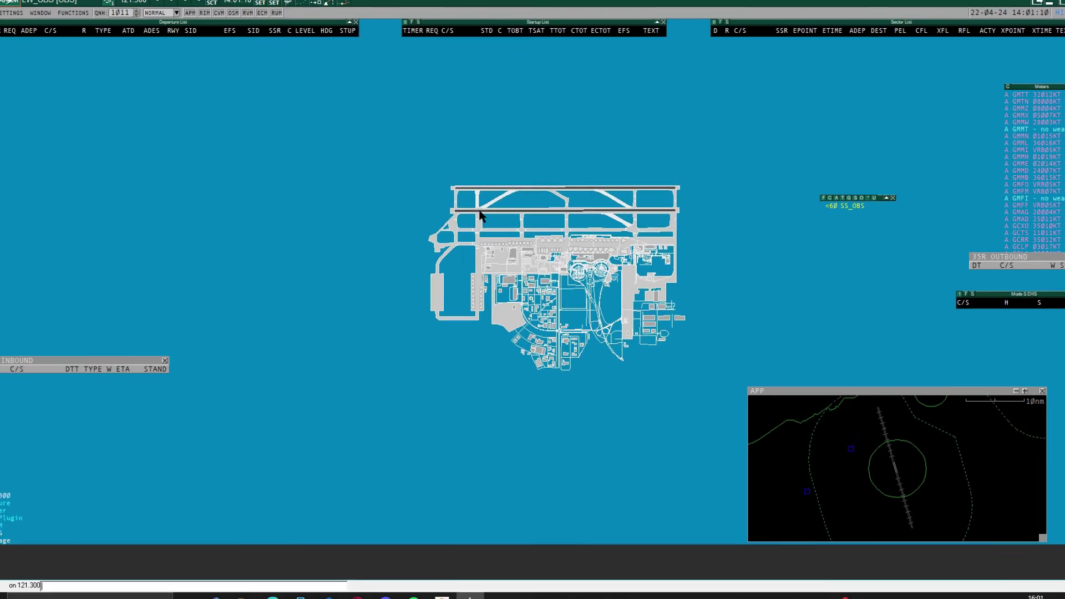
{"action": "scroll", "coordinate": [494, 213], "scroll_direction": "down", "scroll_amount": 8}
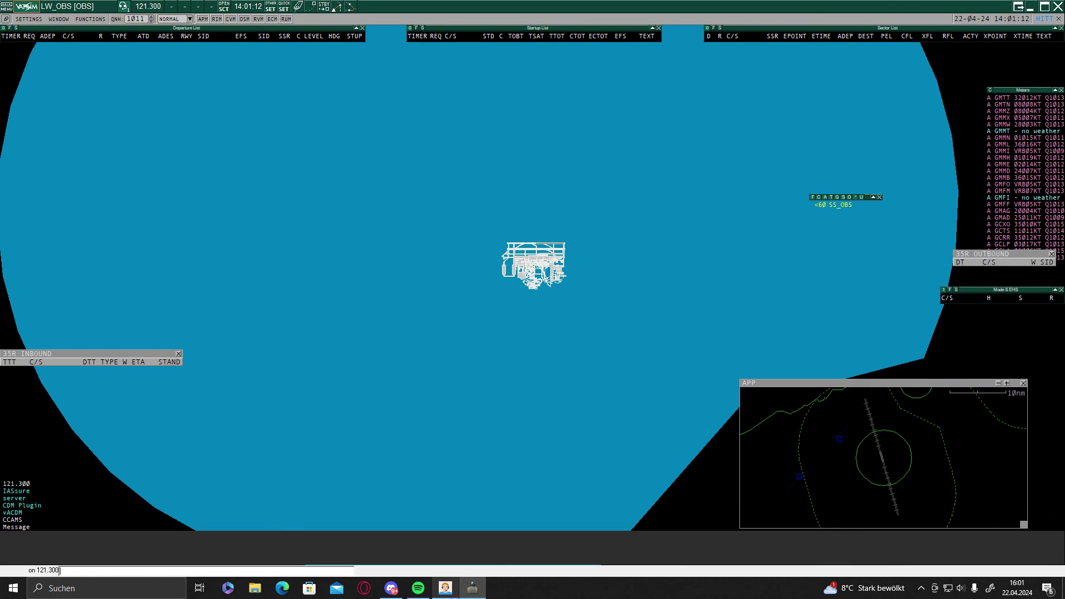
{"action": "mouse_move", "coordinate": [451, 595]}
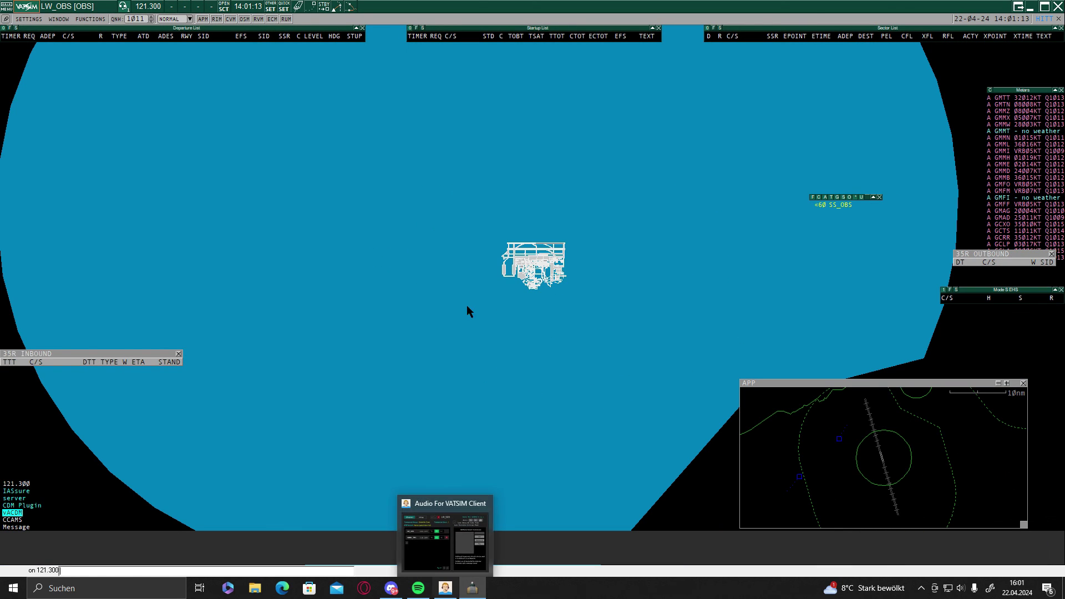
{"action": "scroll", "coordinate": [504, 271], "scroll_direction": "up", "scroll_amount": 2}
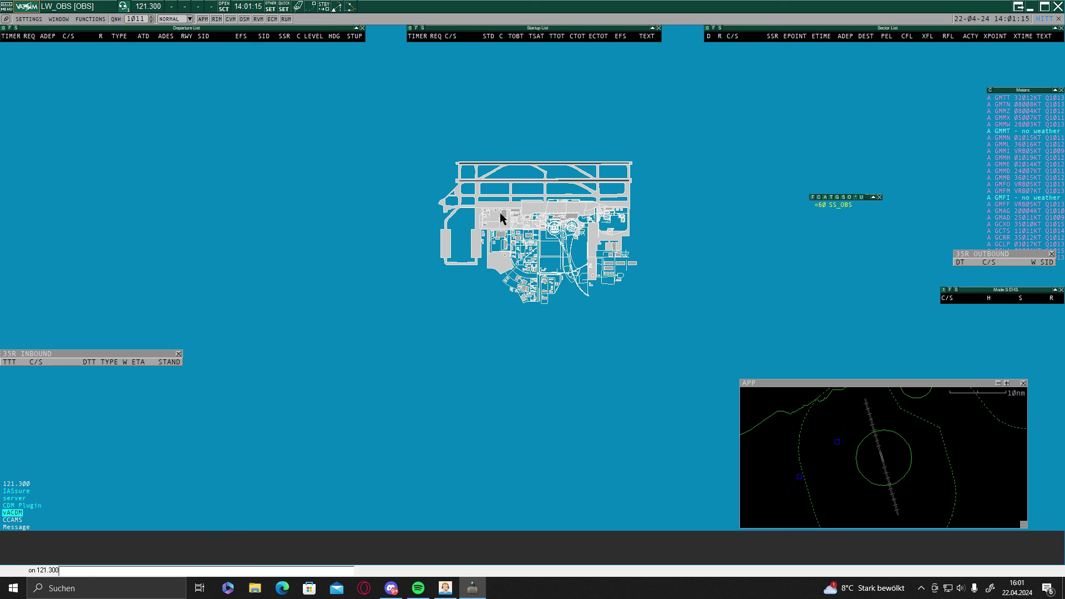
{"action": "scroll", "coordinate": [536, 192], "scroll_direction": "down", "scroll_amount": 5}
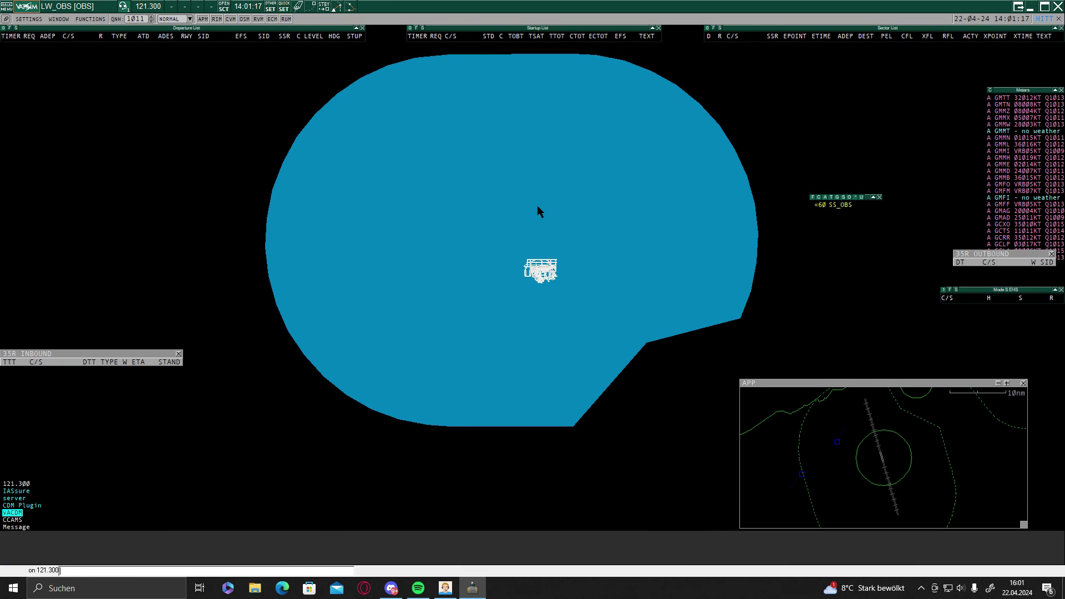
{"action": "scroll", "coordinate": [533, 277], "scroll_direction": "down", "scroll_amount": 3}
{"action": "scroll", "coordinate": [540, 244], "scroll_direction": "up", "scroll_amount": 5}
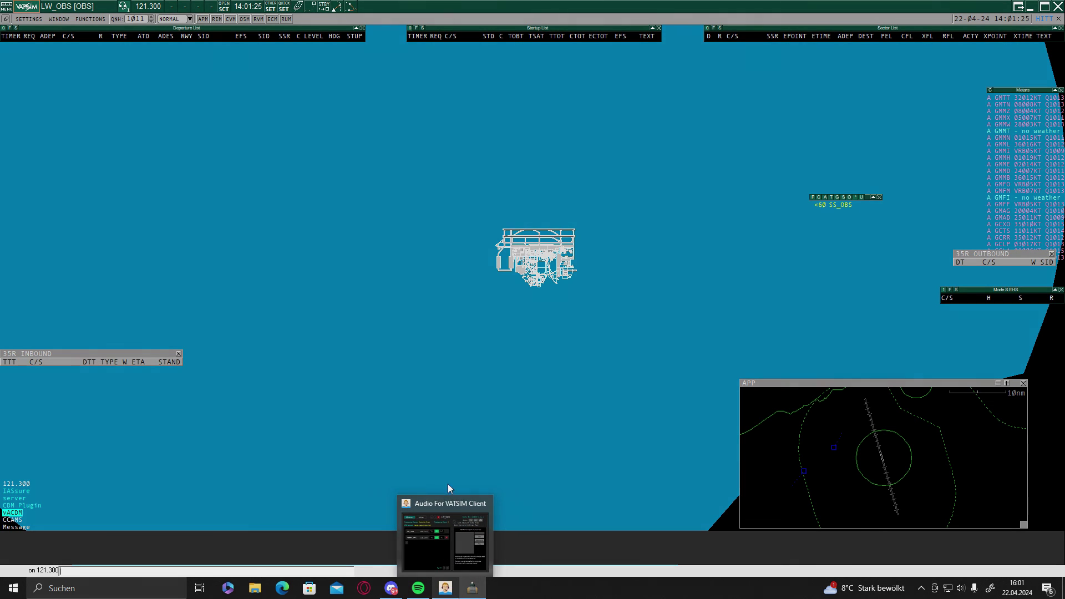
{"action": "scroll", "coordinate": [500, 254], "scroll_direction": "up", "scroll_amount": 3}
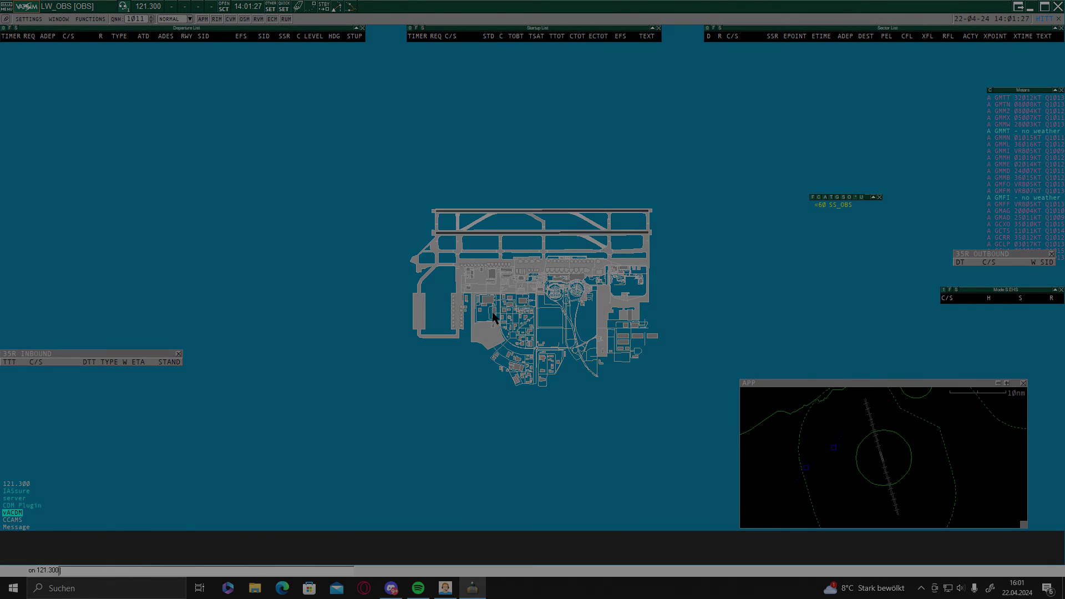
{"action": "left_click_drag", "start_coordinate": [832, 196], "coordinate": [1007, 61]}
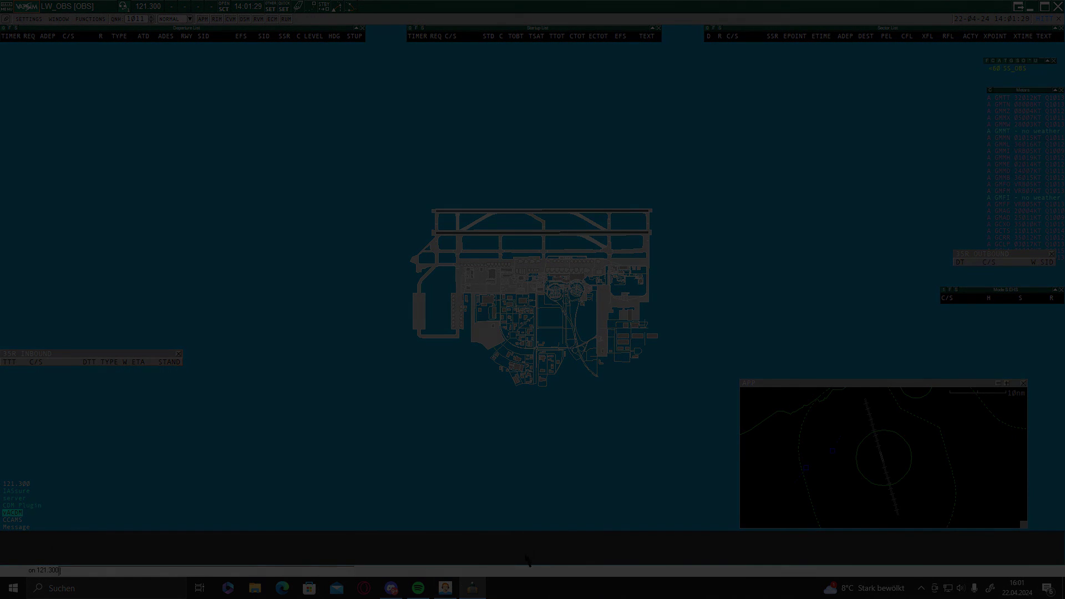